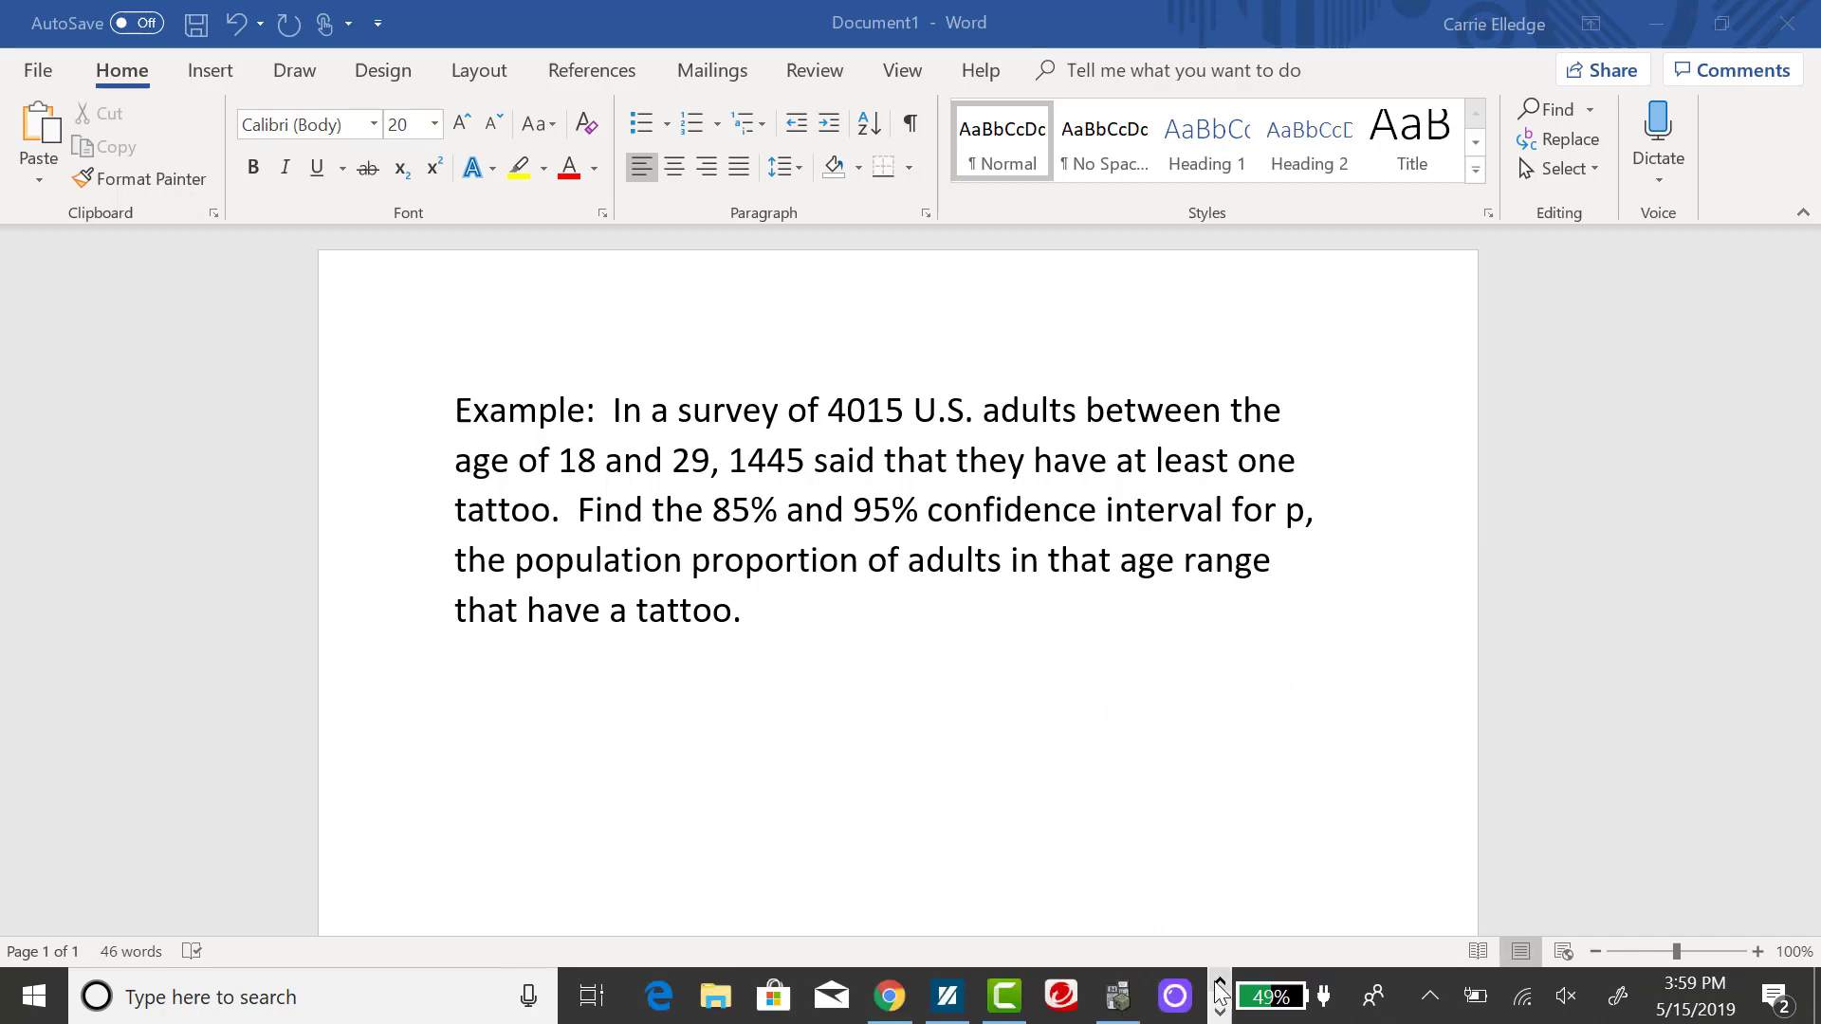
# - Switch from the Word tattoo-survey problem to the TI-SmartView emulator
pyautogui.click(1138, 1014)
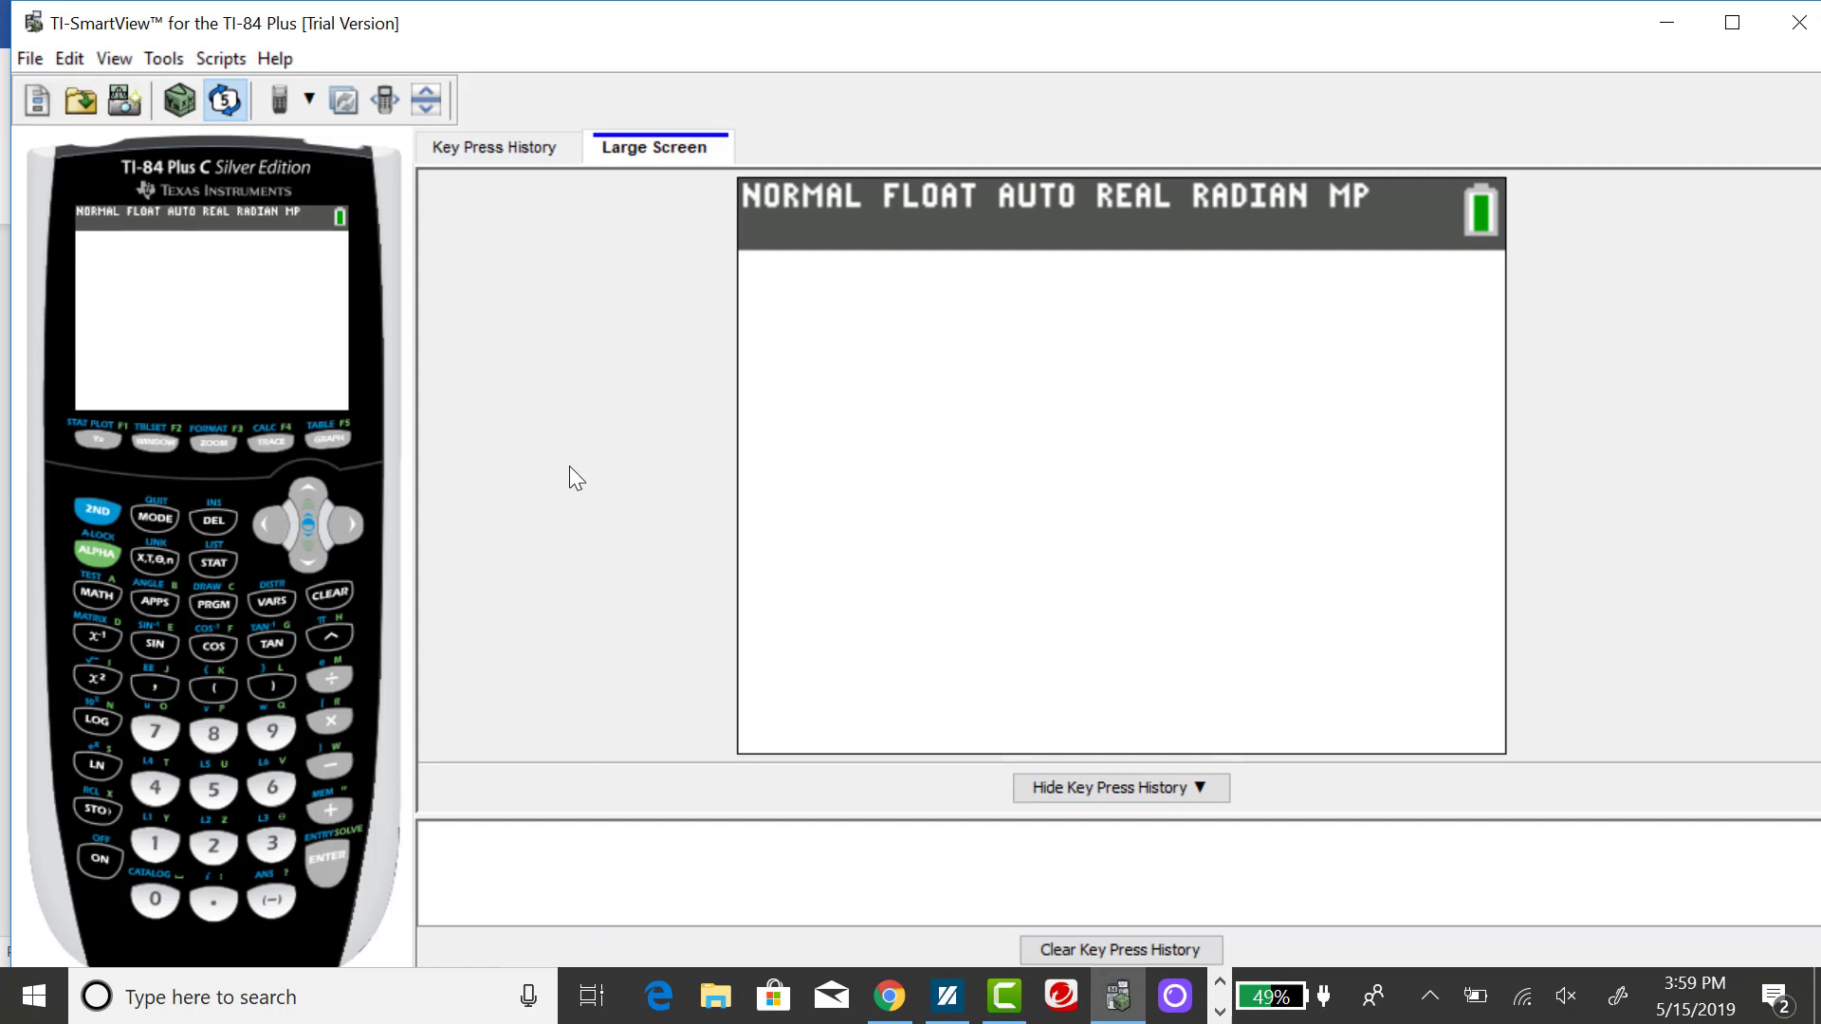
# - Open the STAT menu and go to its TESTS list
pyautogui.click(213, 561)
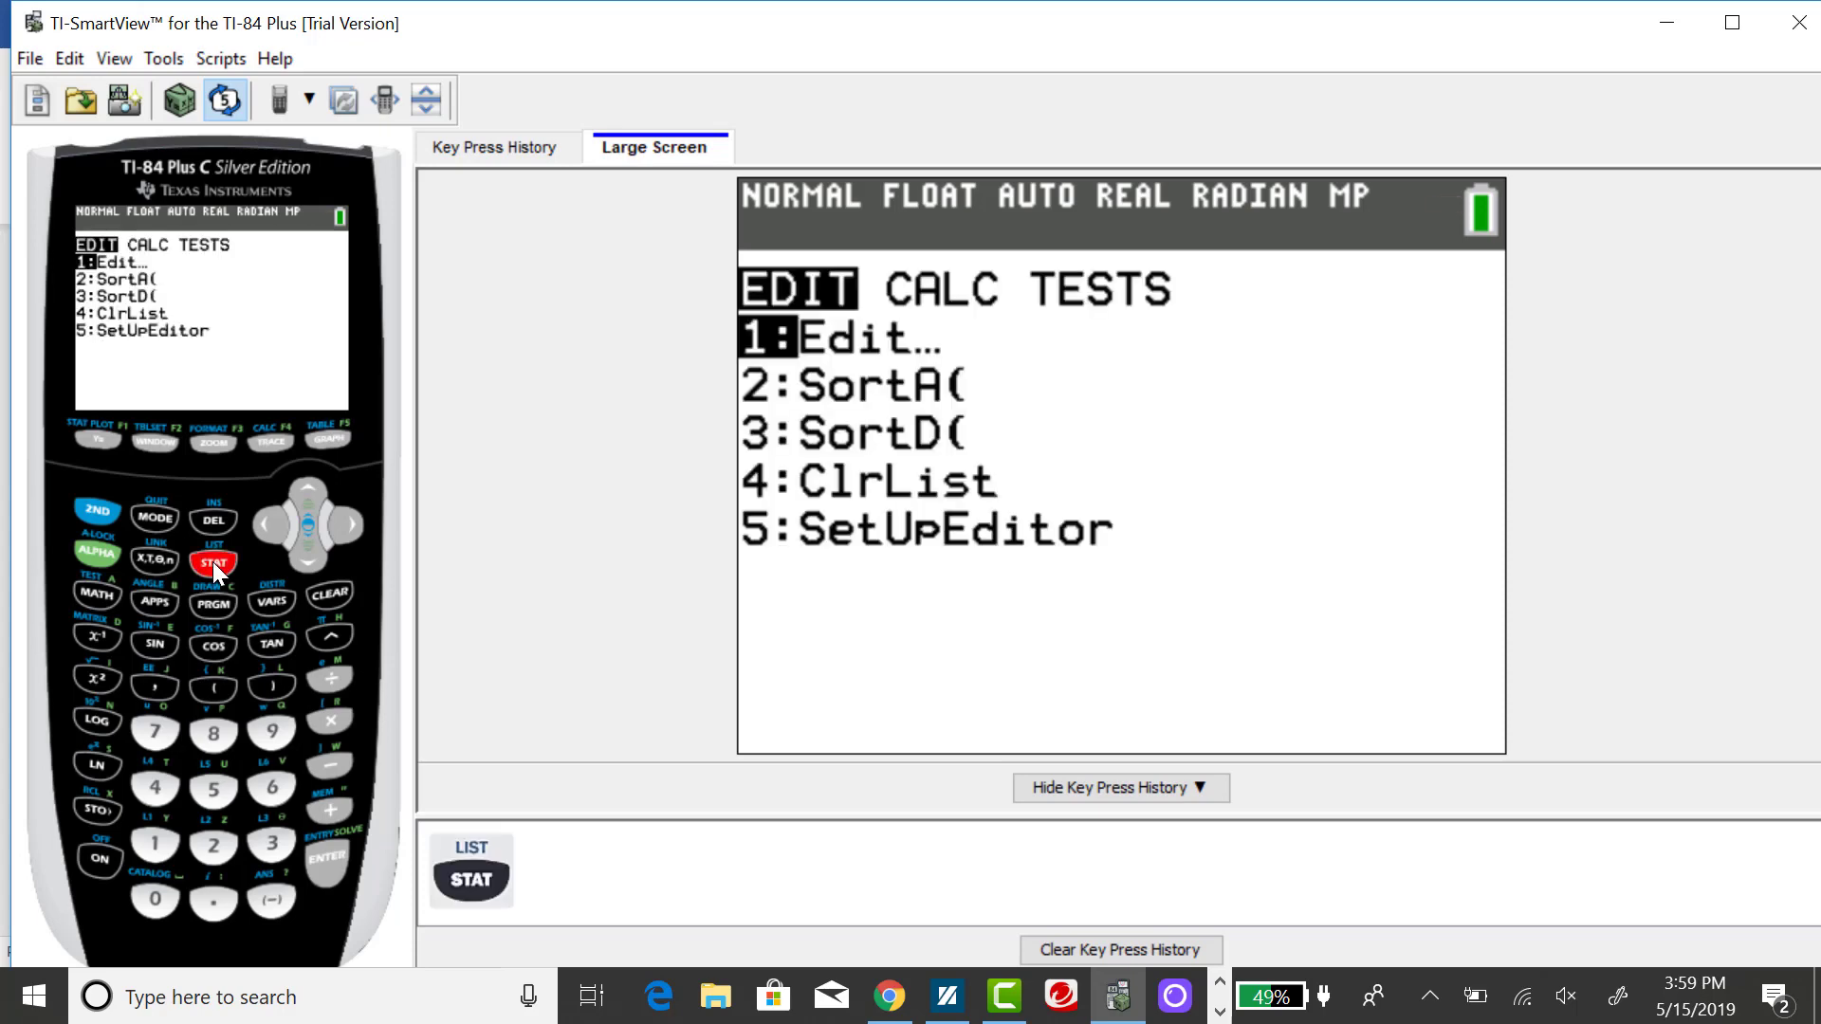
pyautogui.click(351, 529)
pyautogui.click(350, 527)
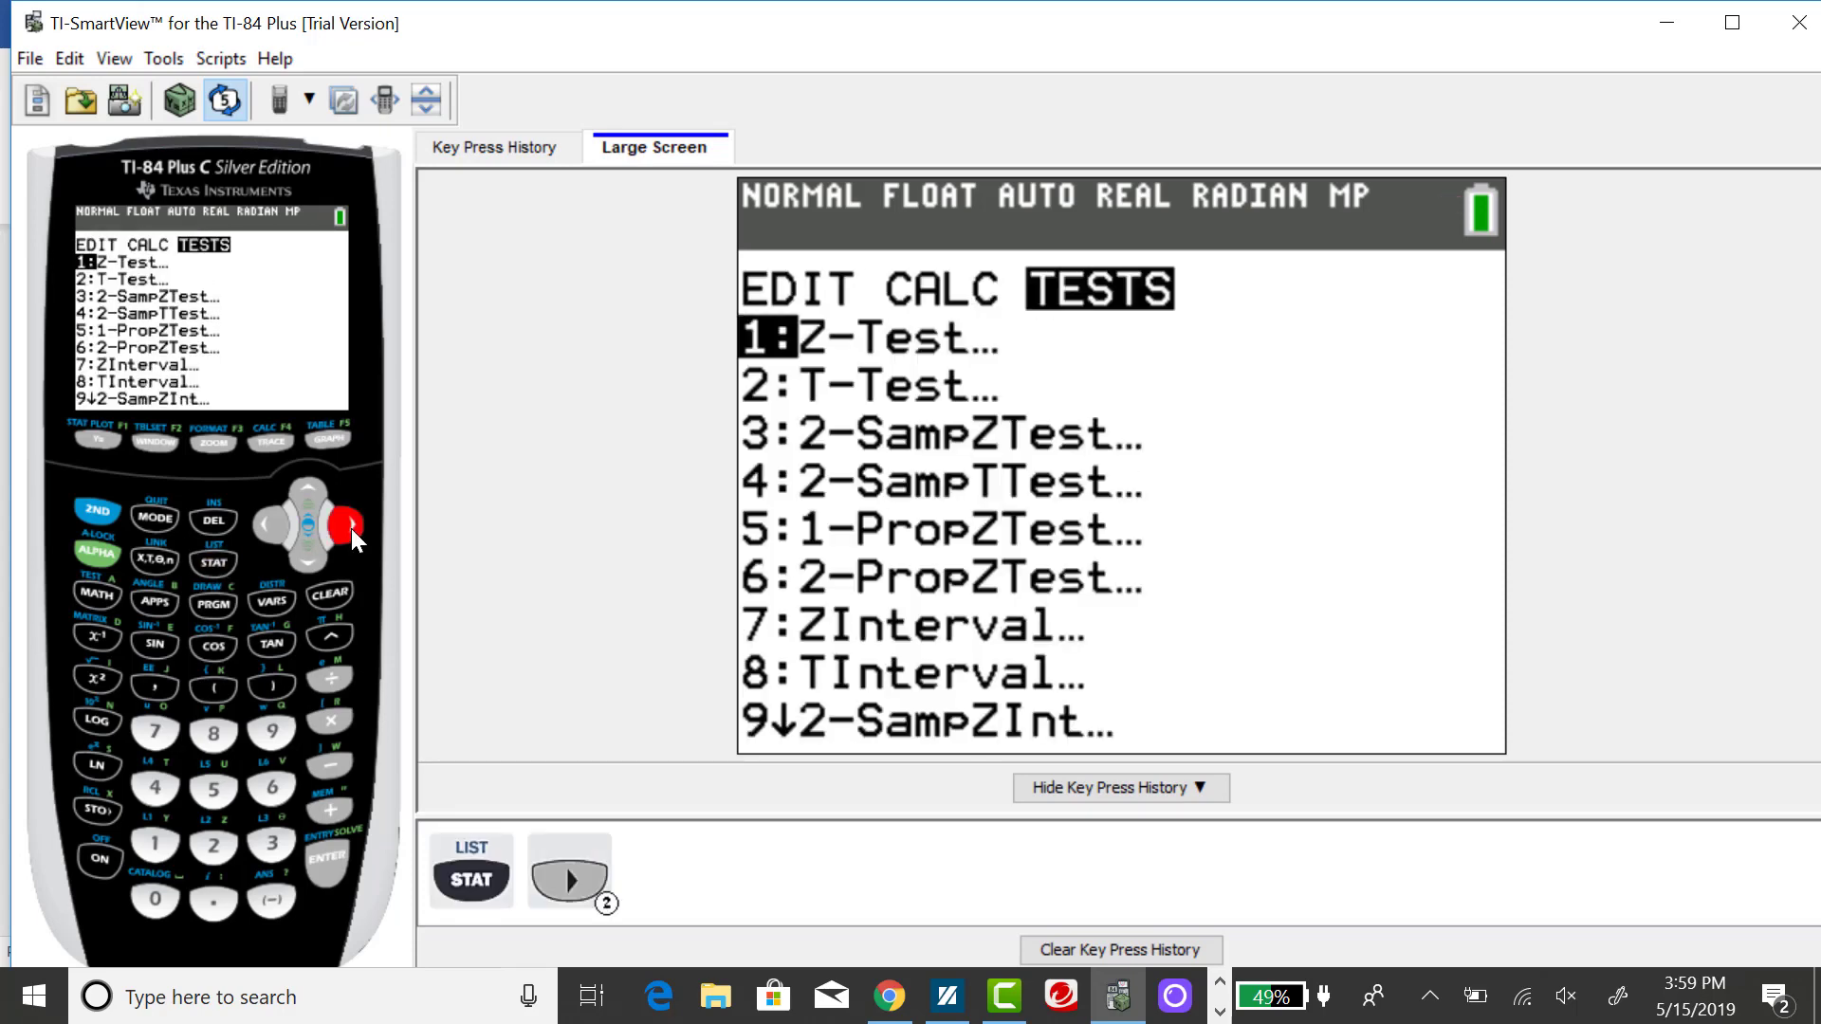
# - Scroll down to A:1-PropZInt and open its input screen
pyautogui.click(305, 561)
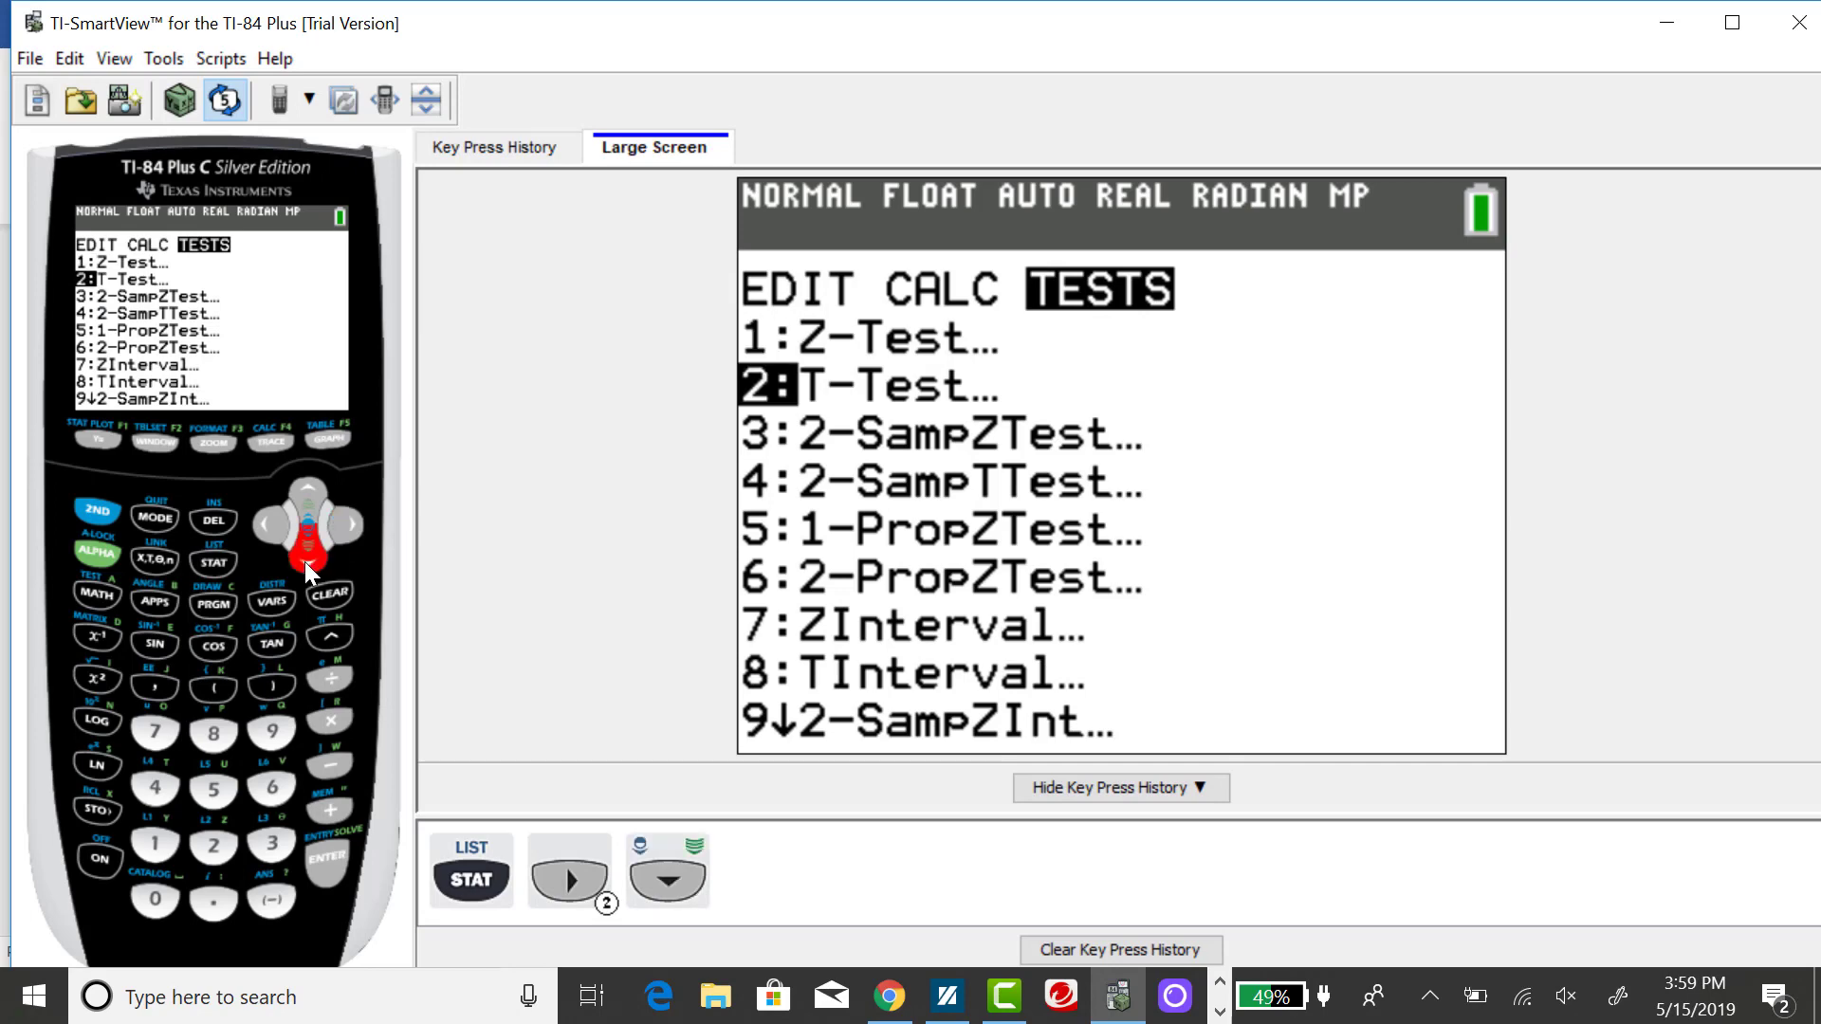
pyautogui.click(305, 561)
pyautogui.click(304, 561)
pyautogui.click(304, 561)
pyautogui.click(305, 562)
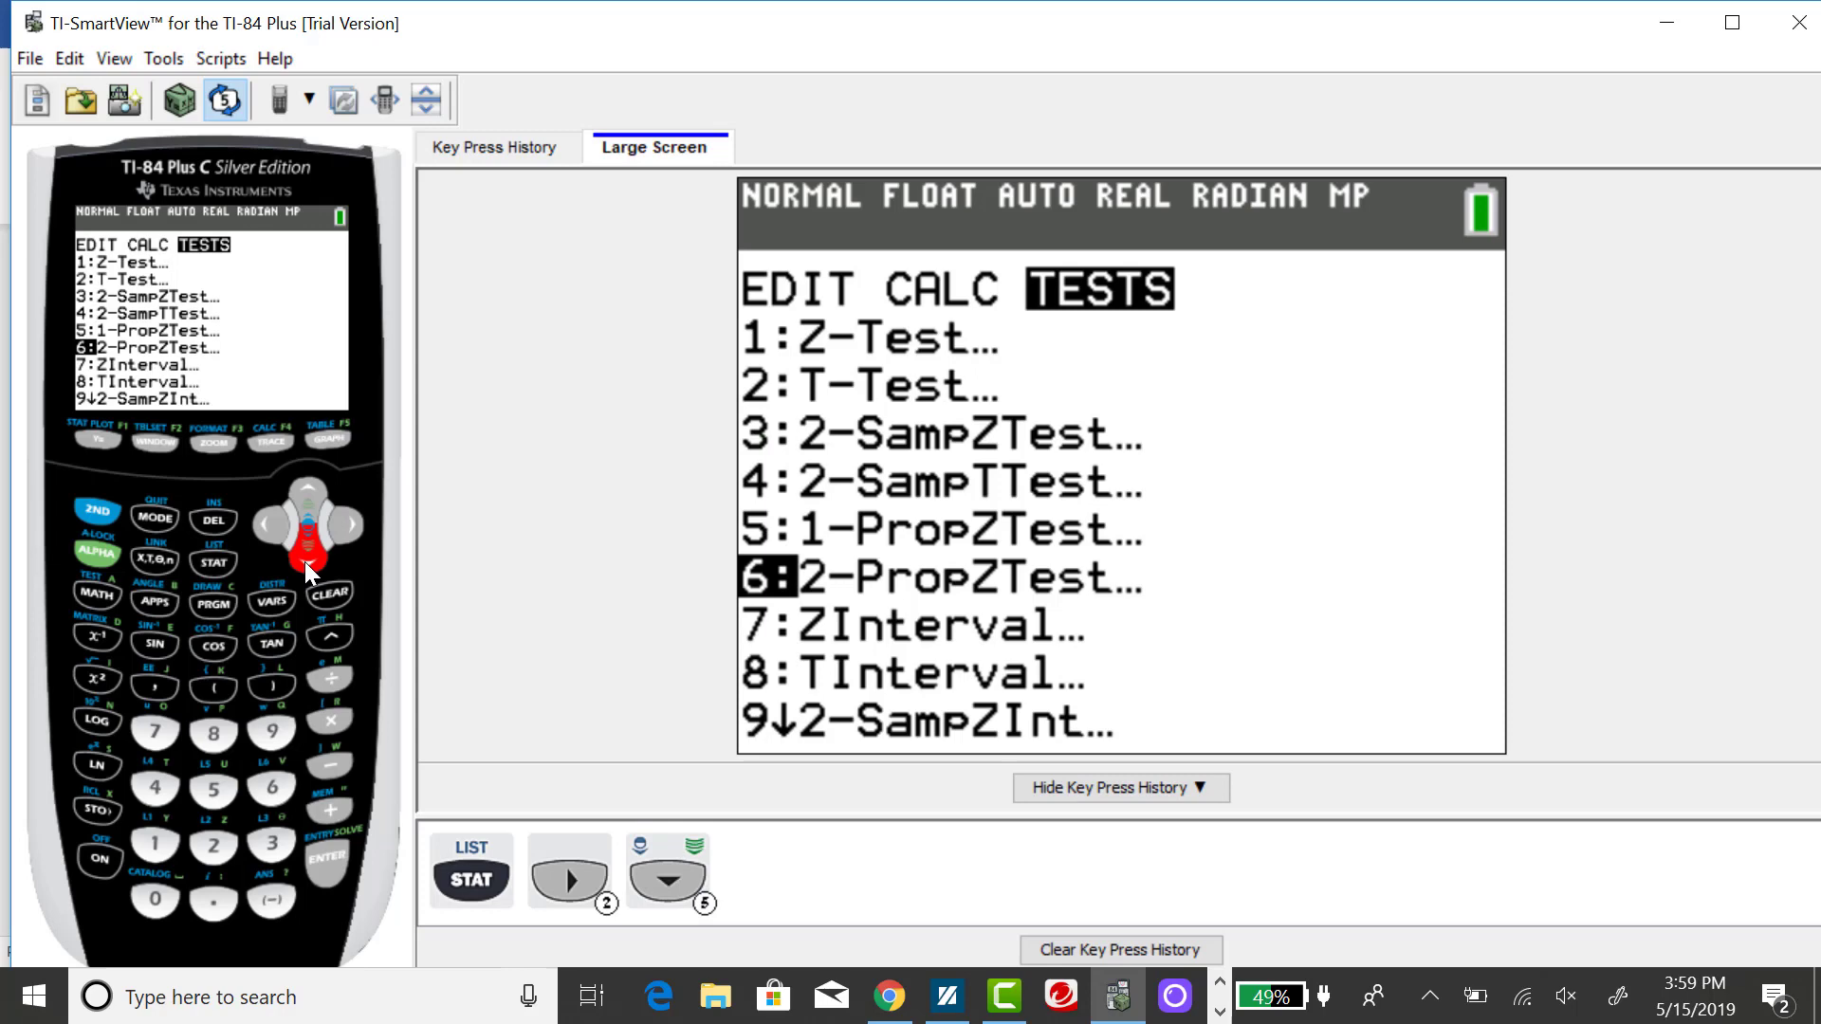
pyautogui.click(305, 562)
pyautogui.click(305, 562)
pyautogui.click(304, 562)
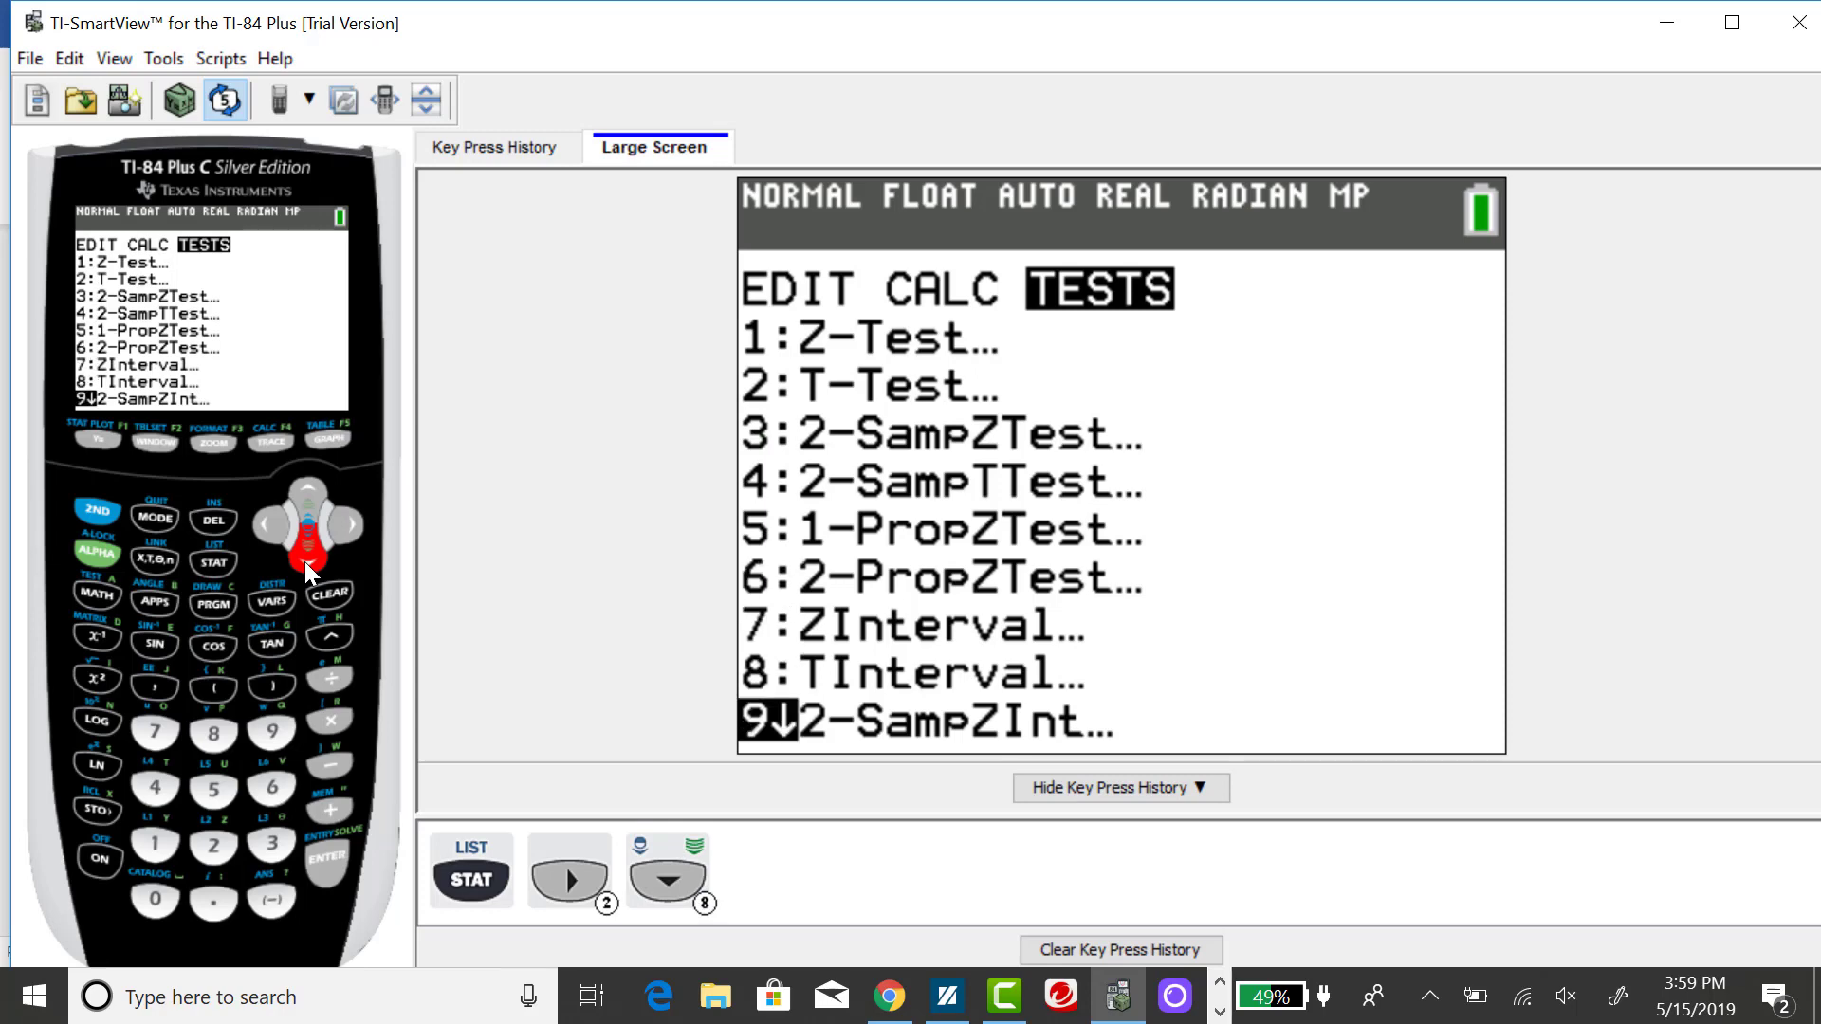
pyautogui.click(305, 561)
pyautogui.click(305, 561)
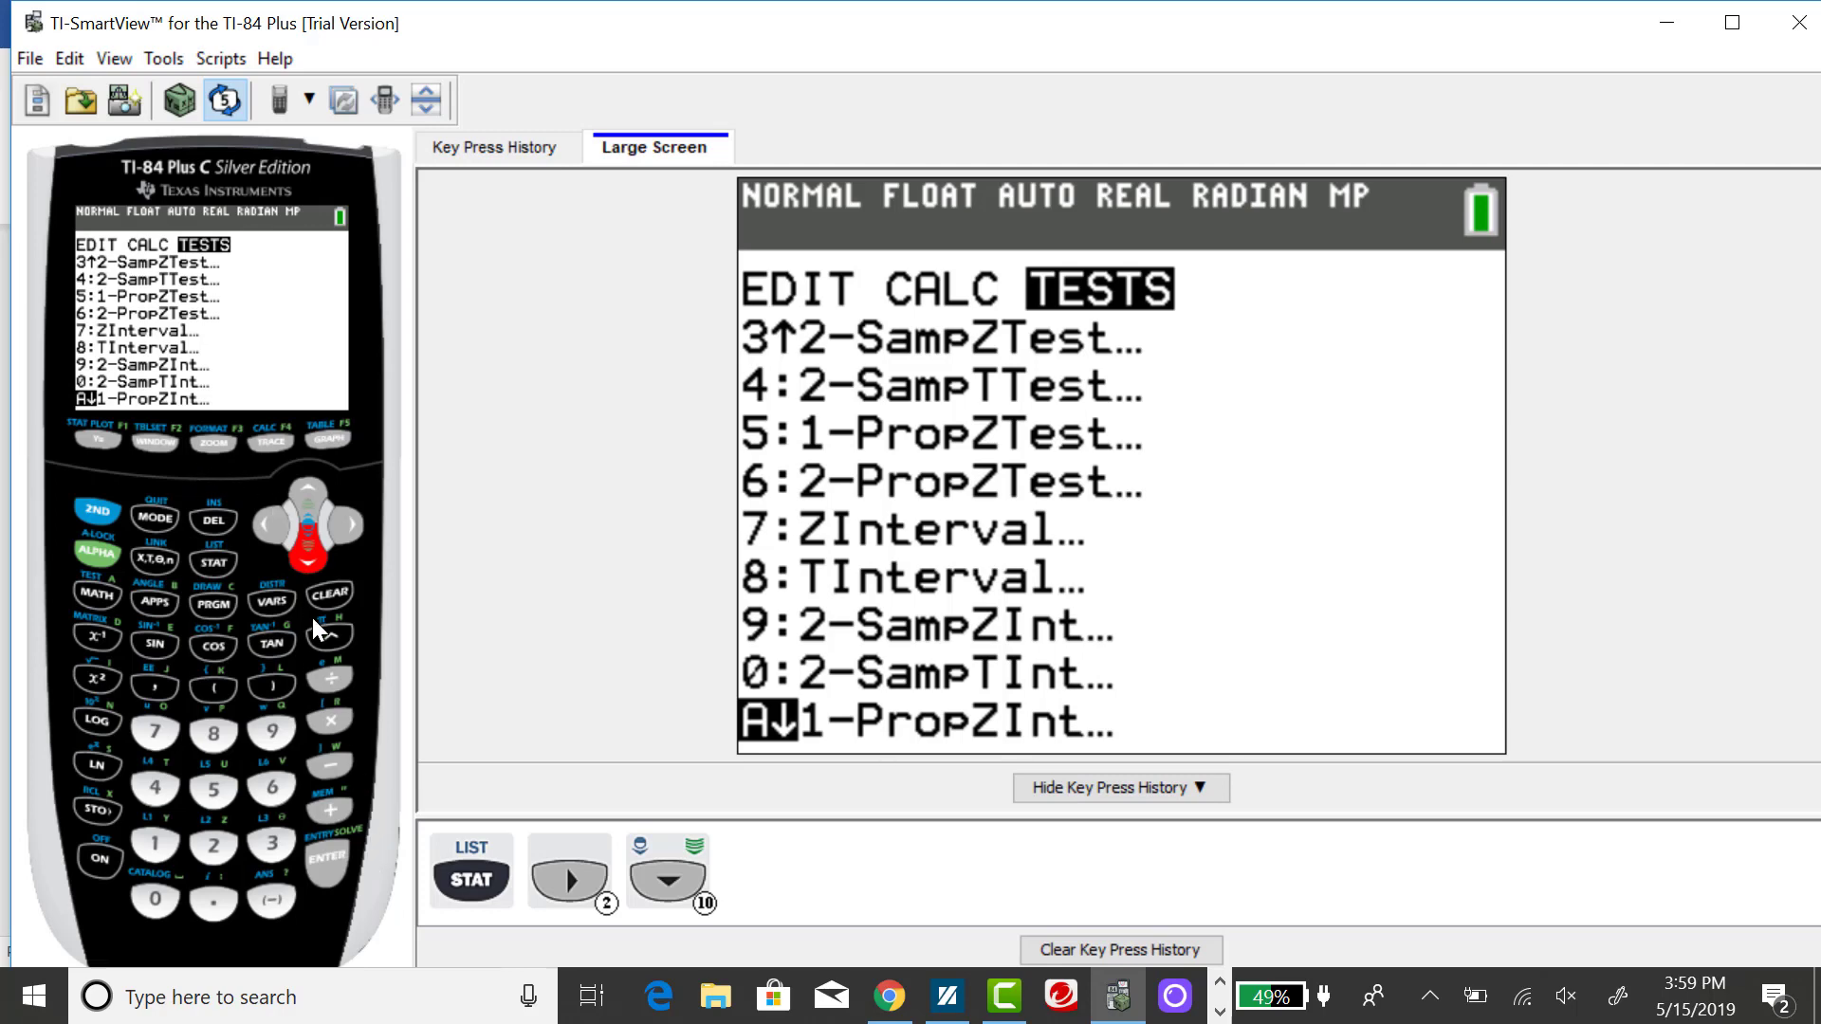
pyautogui.click(333, 858)
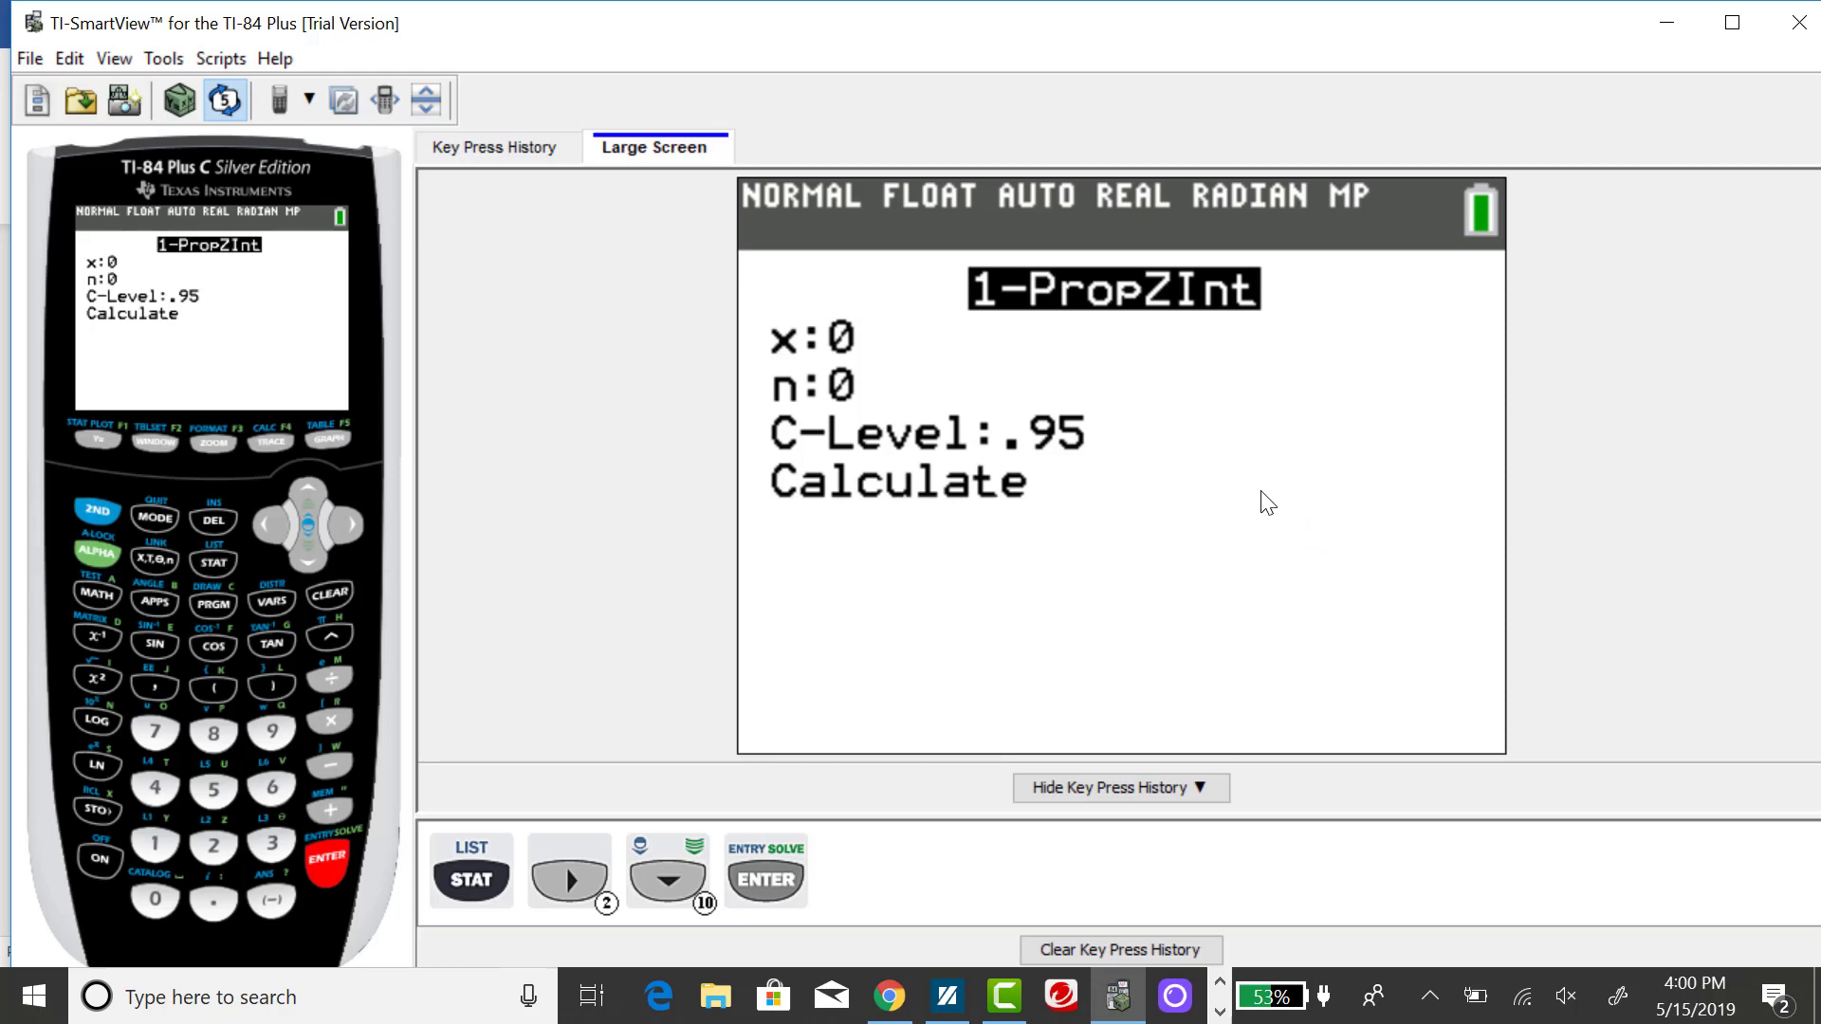
# - Enter x = 1445, n = 4015 and C-Level .85 on the 1-PropZInt screen
pyautogui.write('1445')
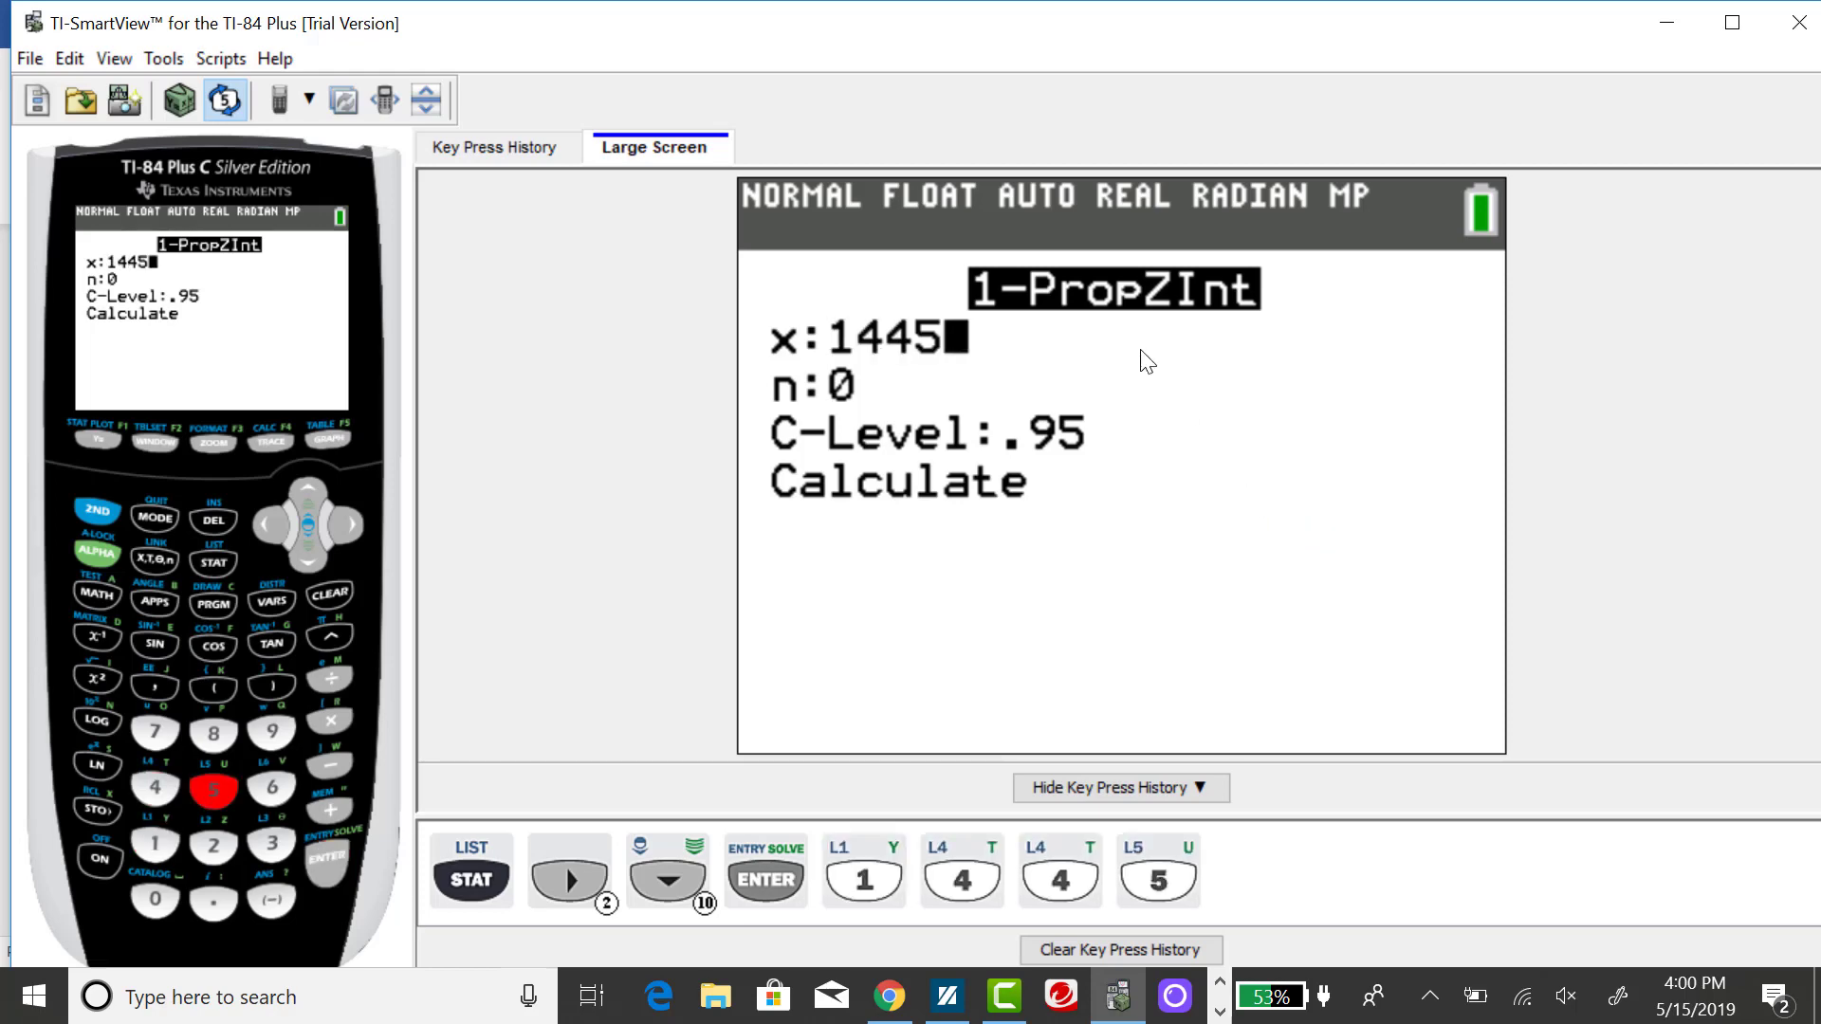
pyautogui.click(302, 561)
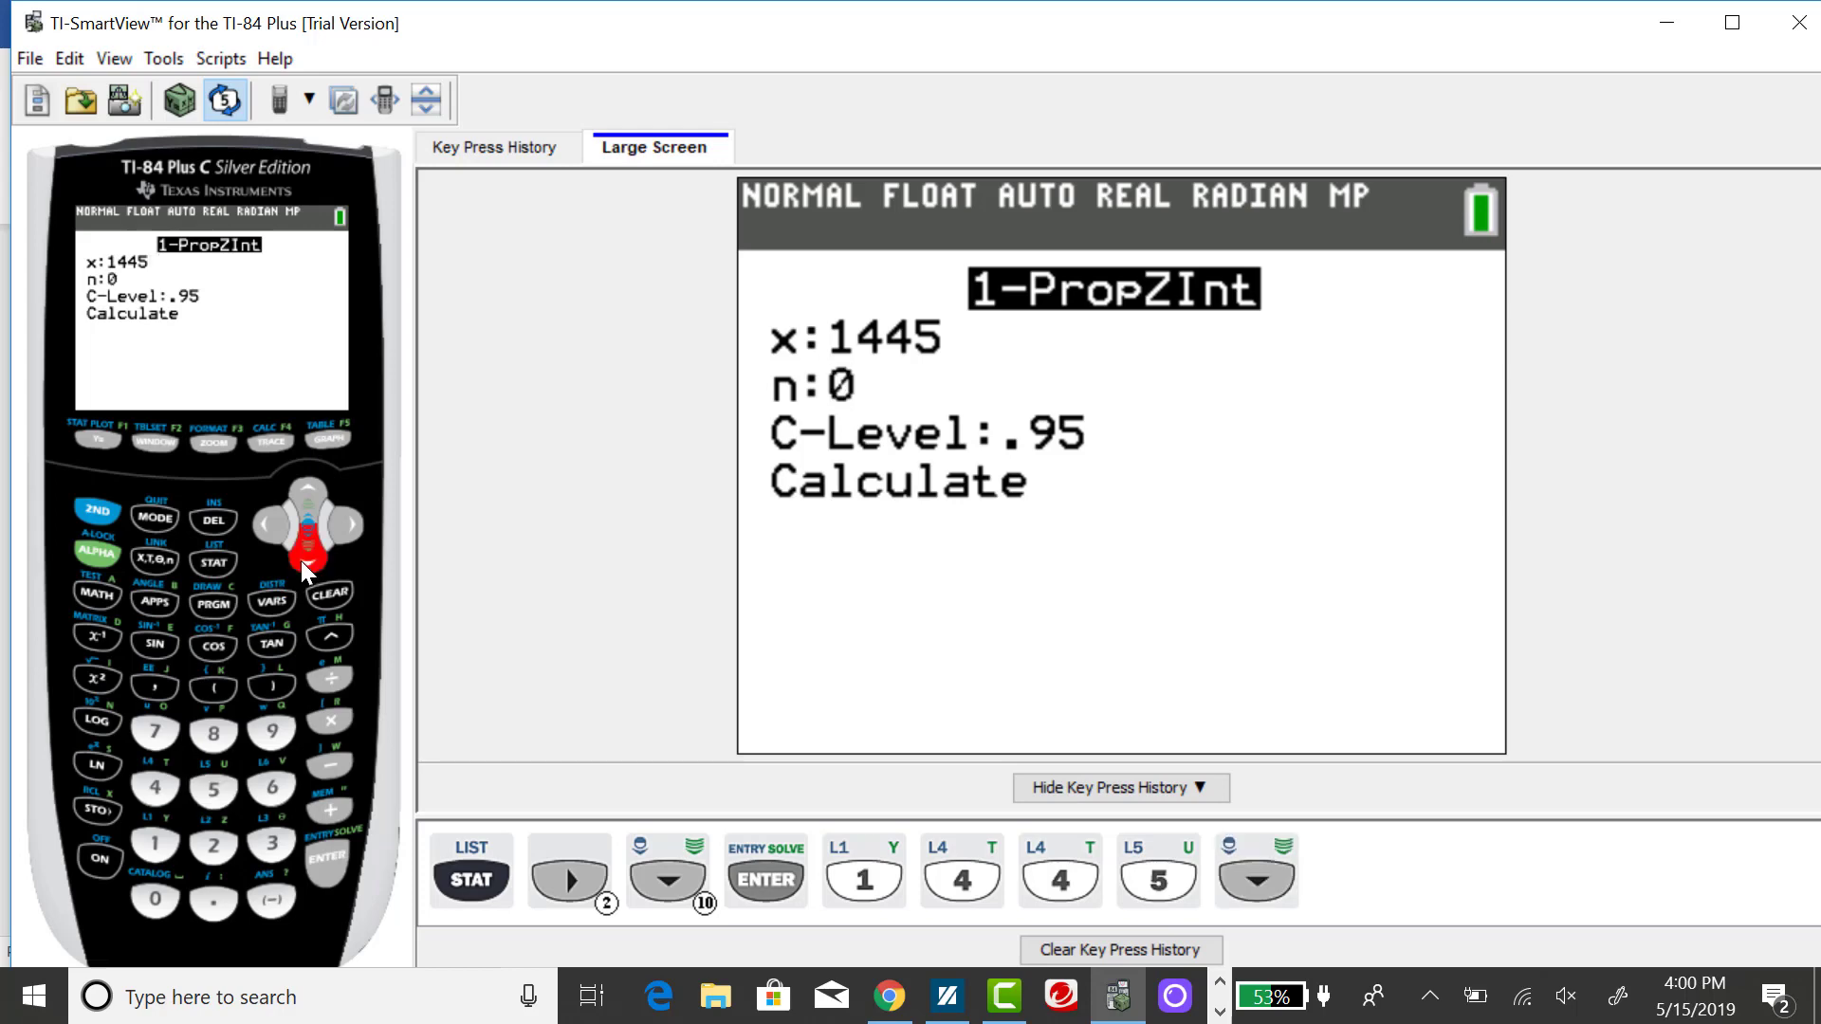
pyautogui.write('4')
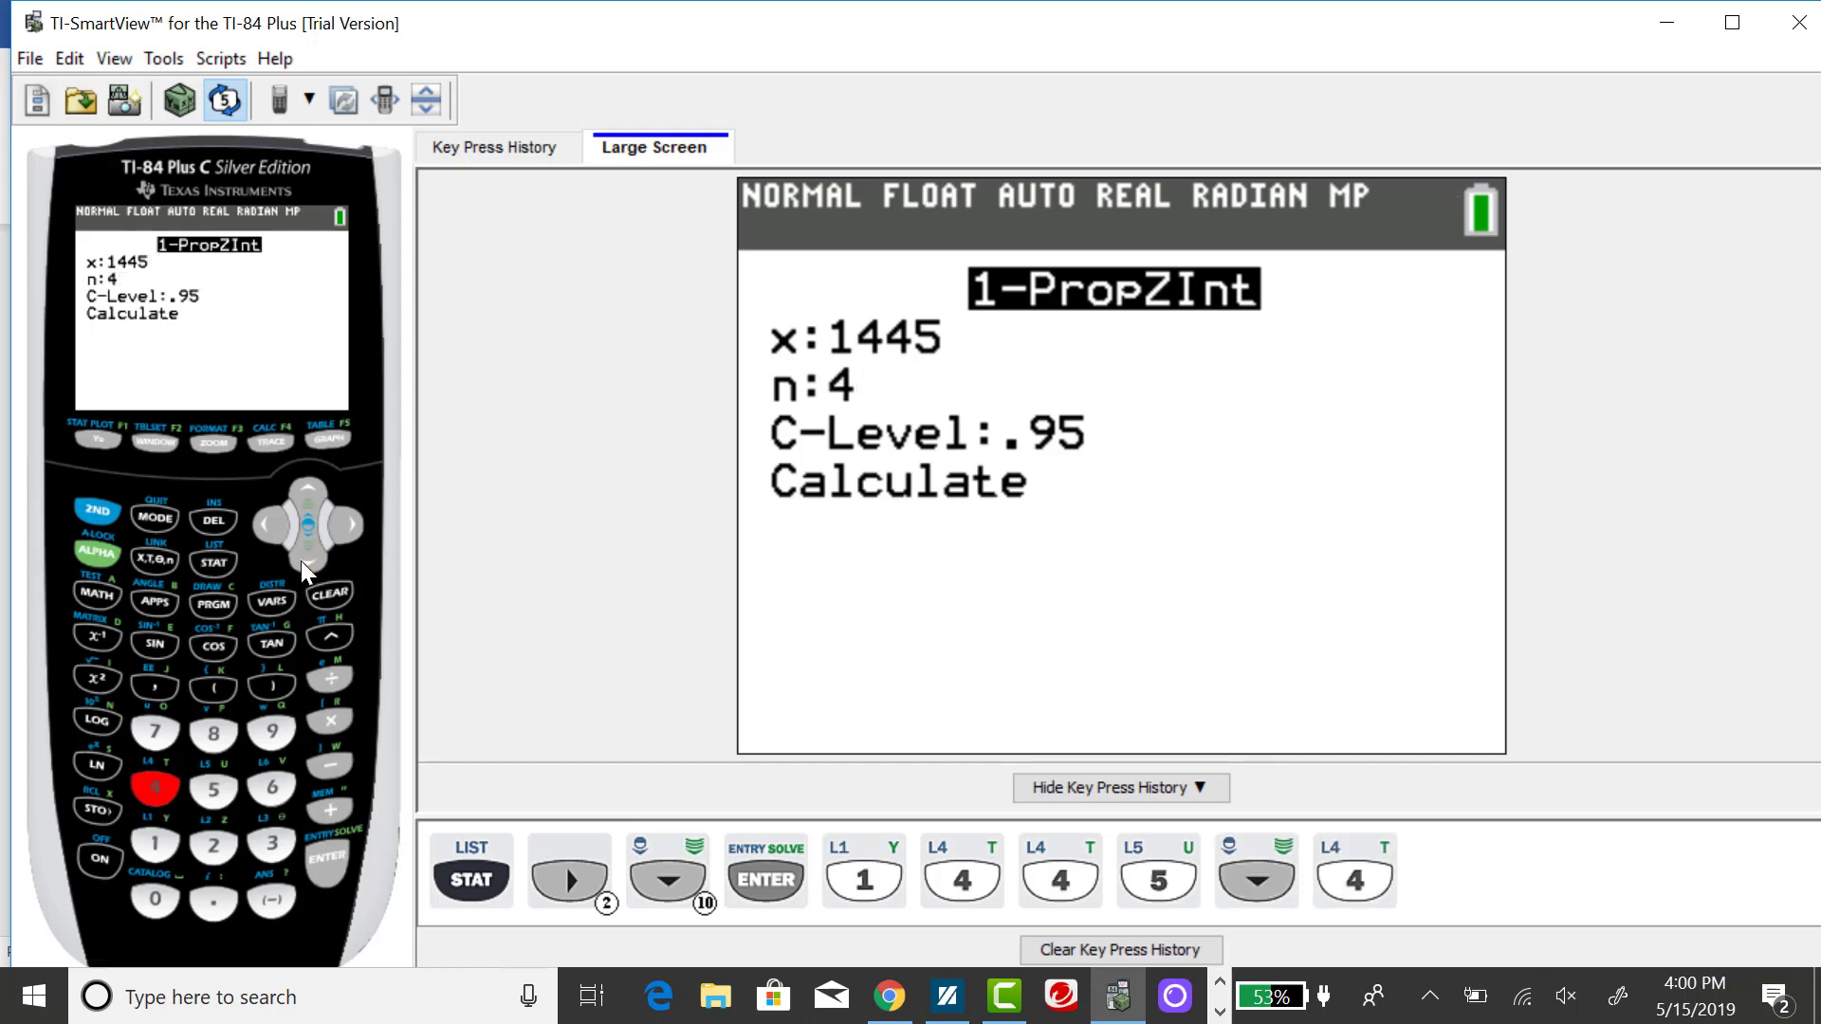
pyautogui.write('015')
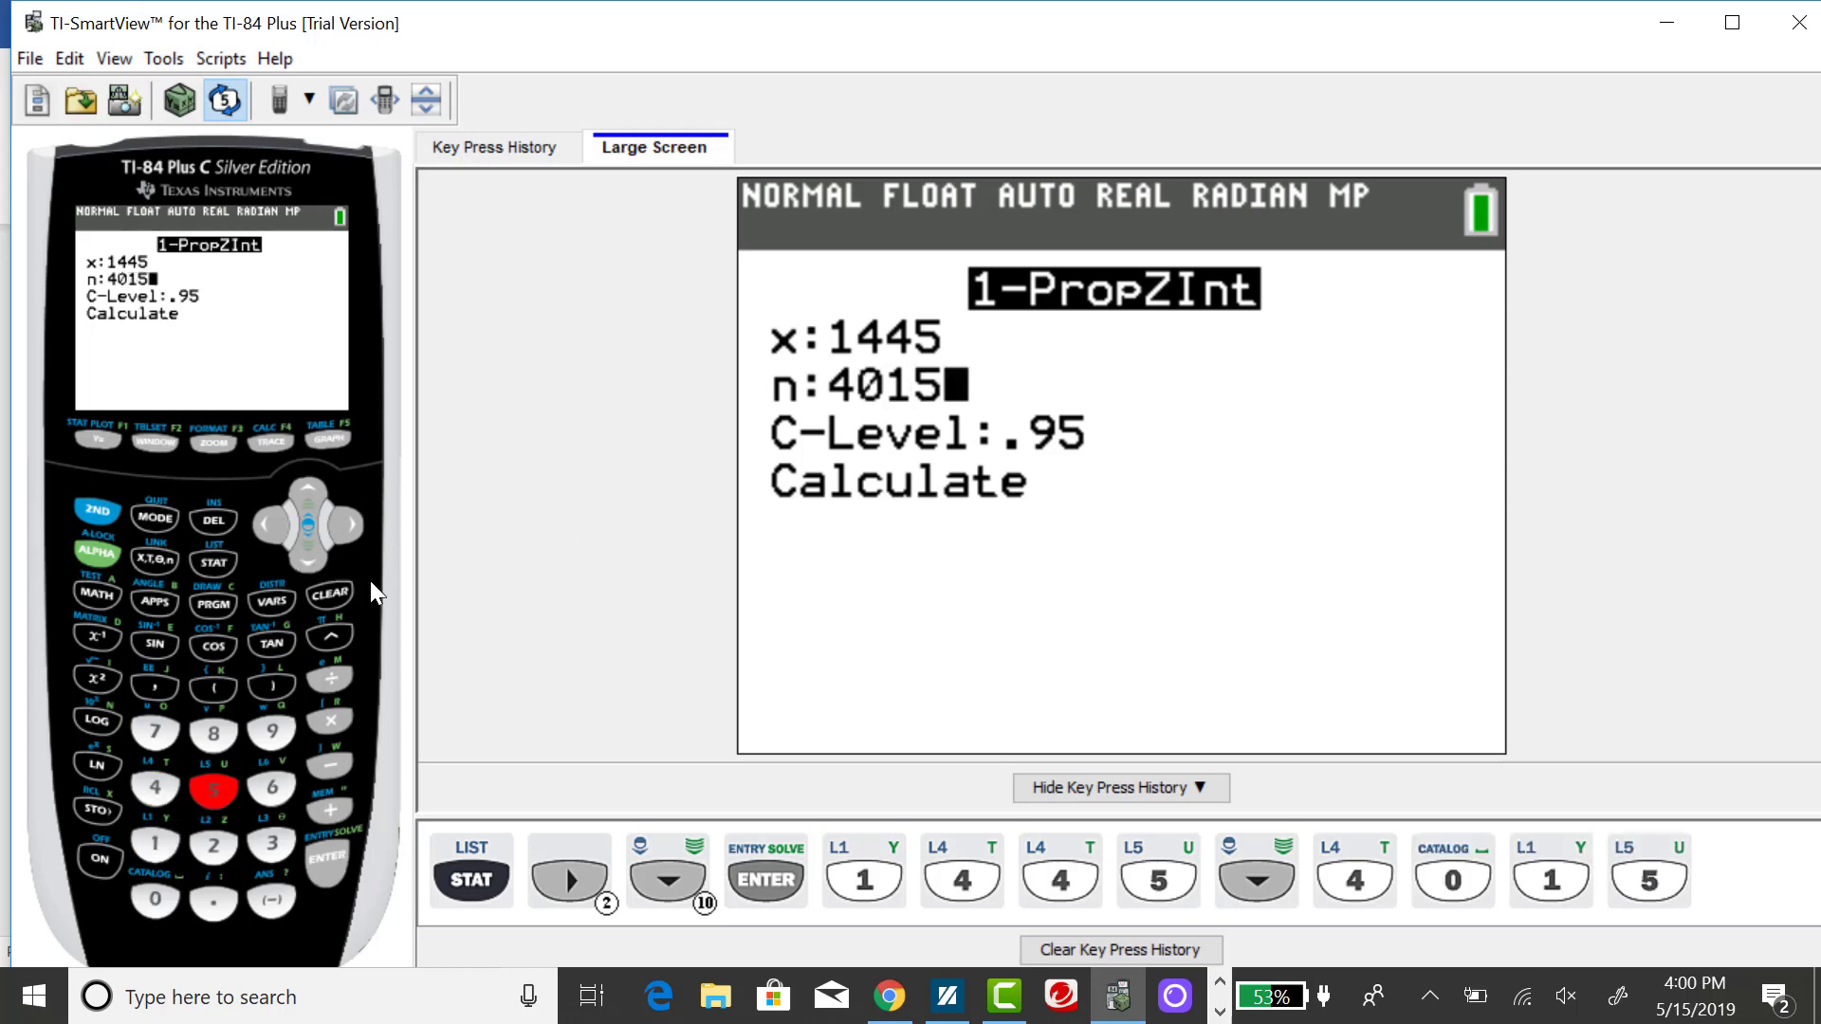
pyautogui.click(315, 562)
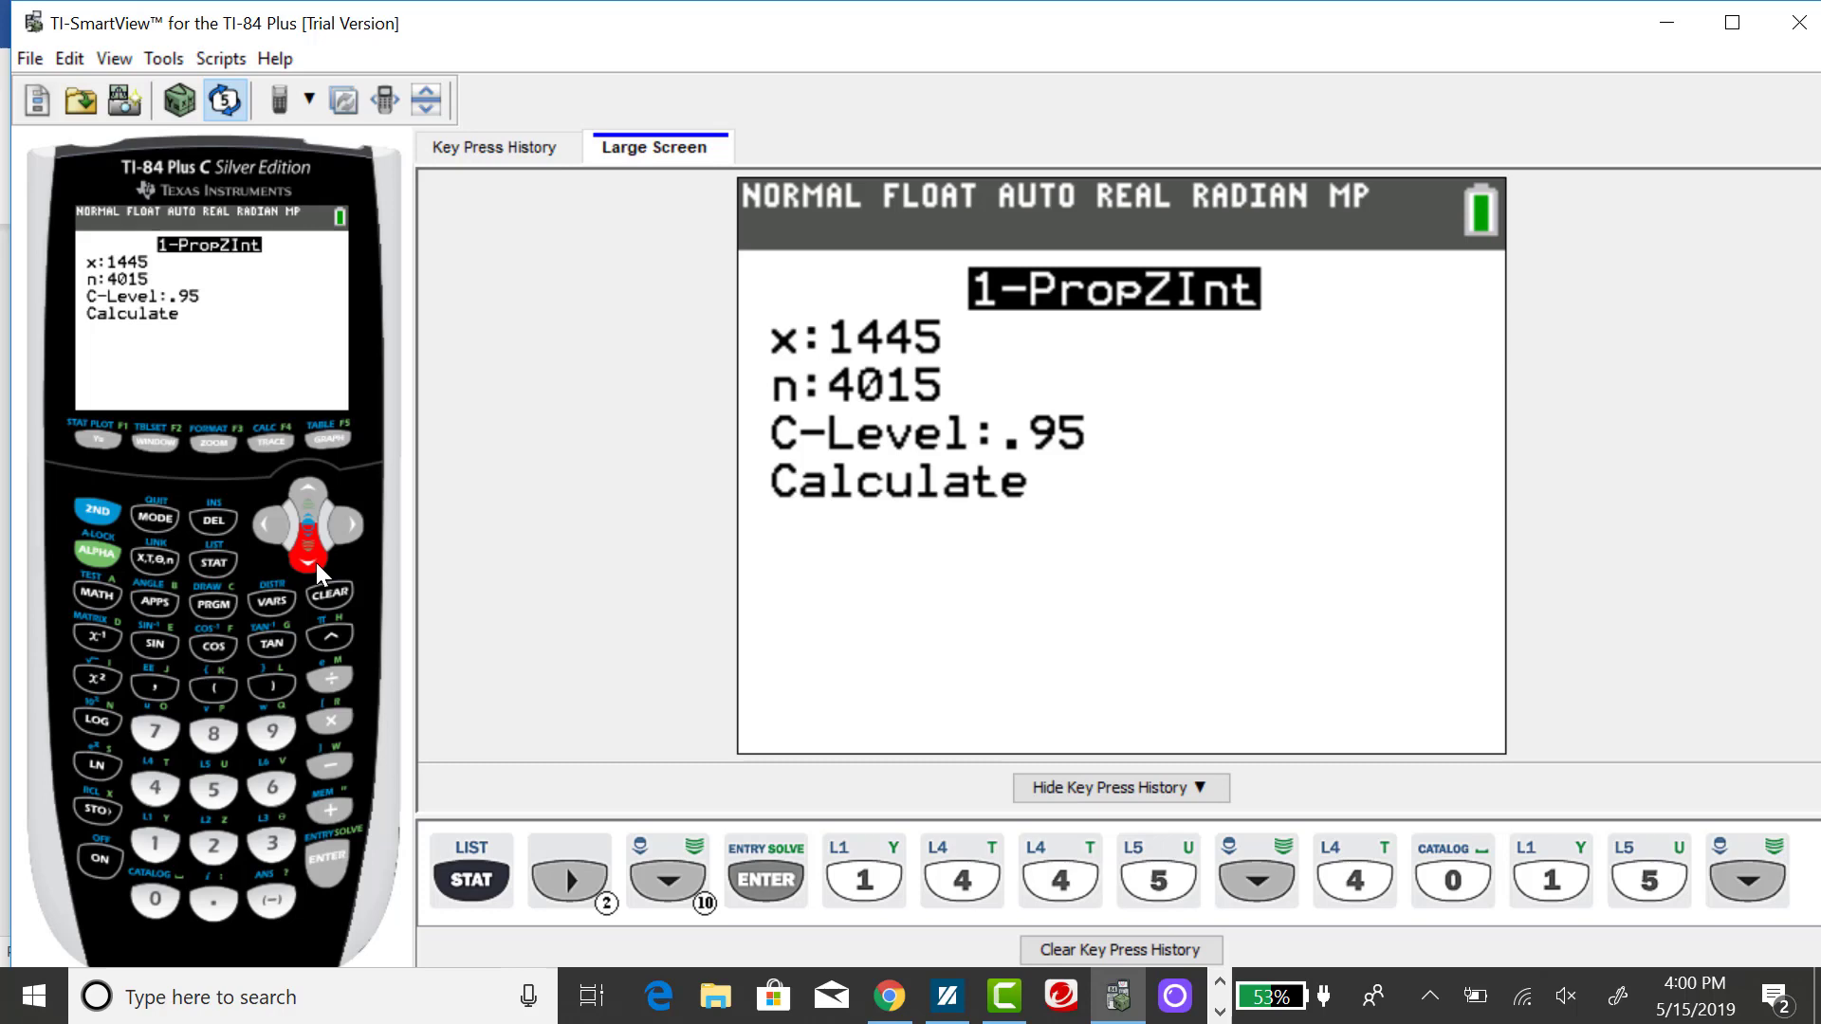
pyautogui.click(208, 897)
pyautogui.click(217, 734)
pyautogui.click(218, 791)
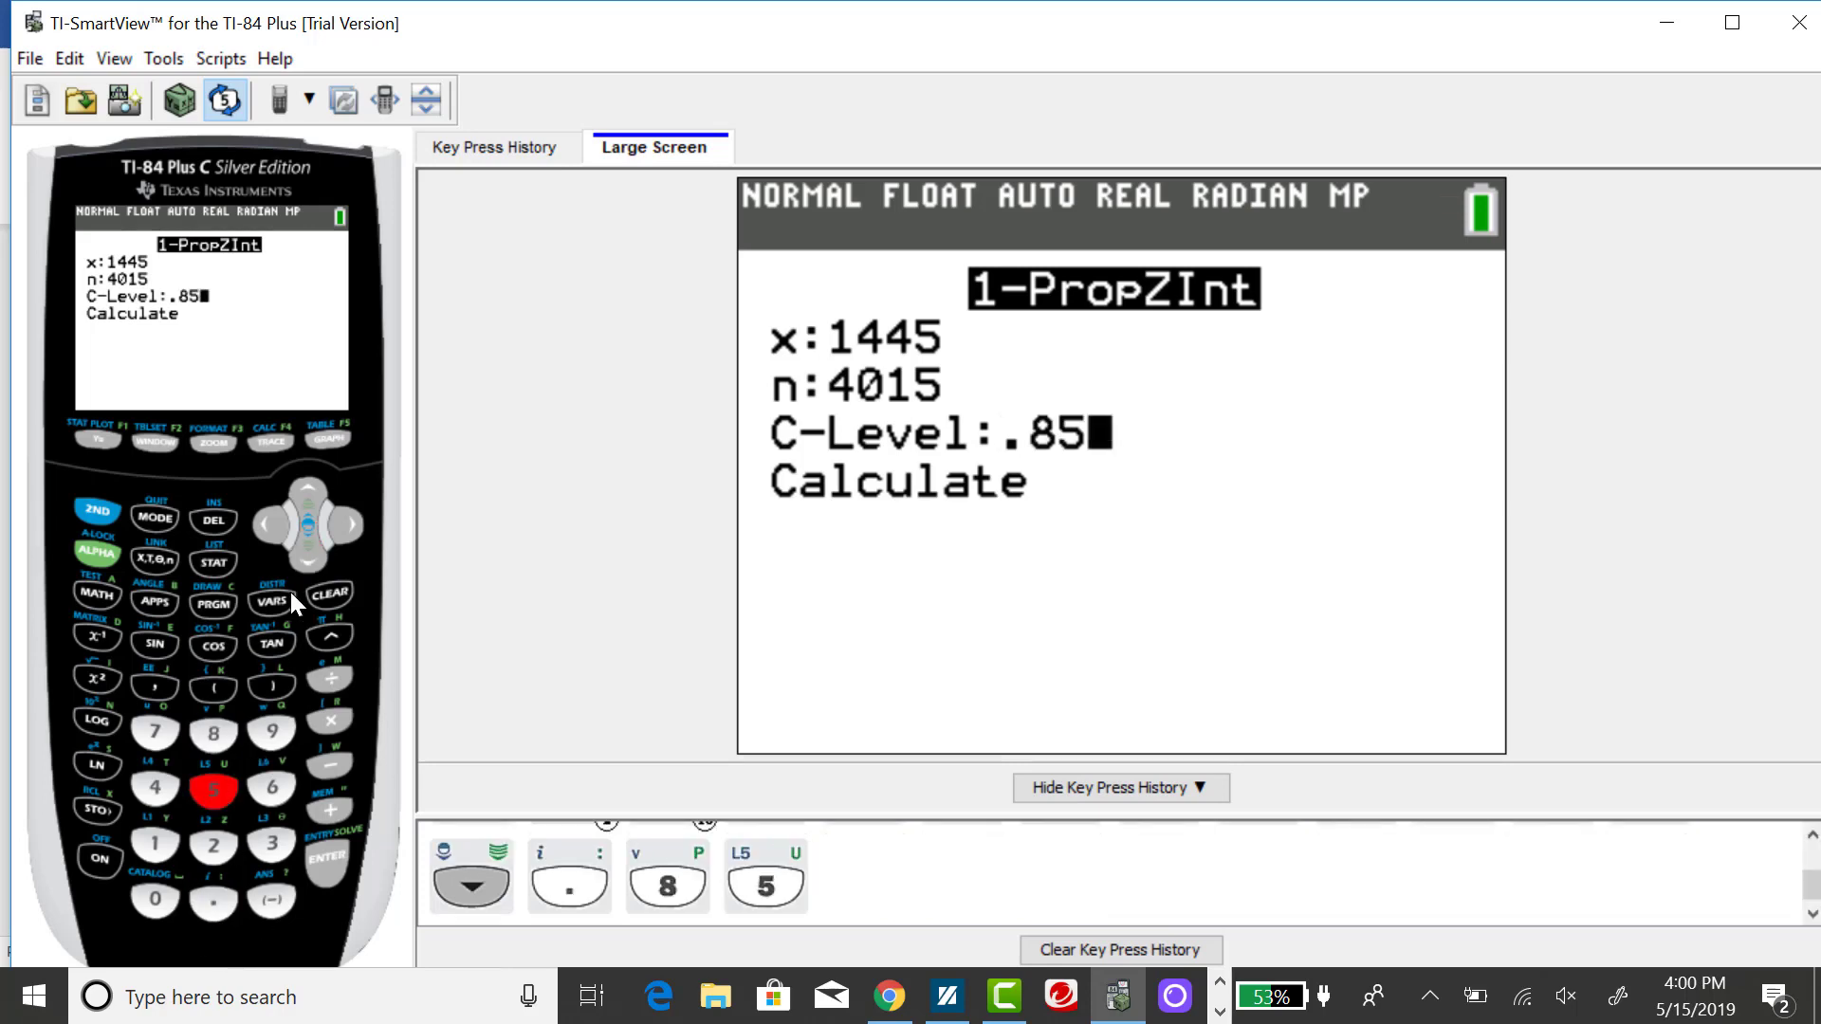
pyautogui.click(305, 558)
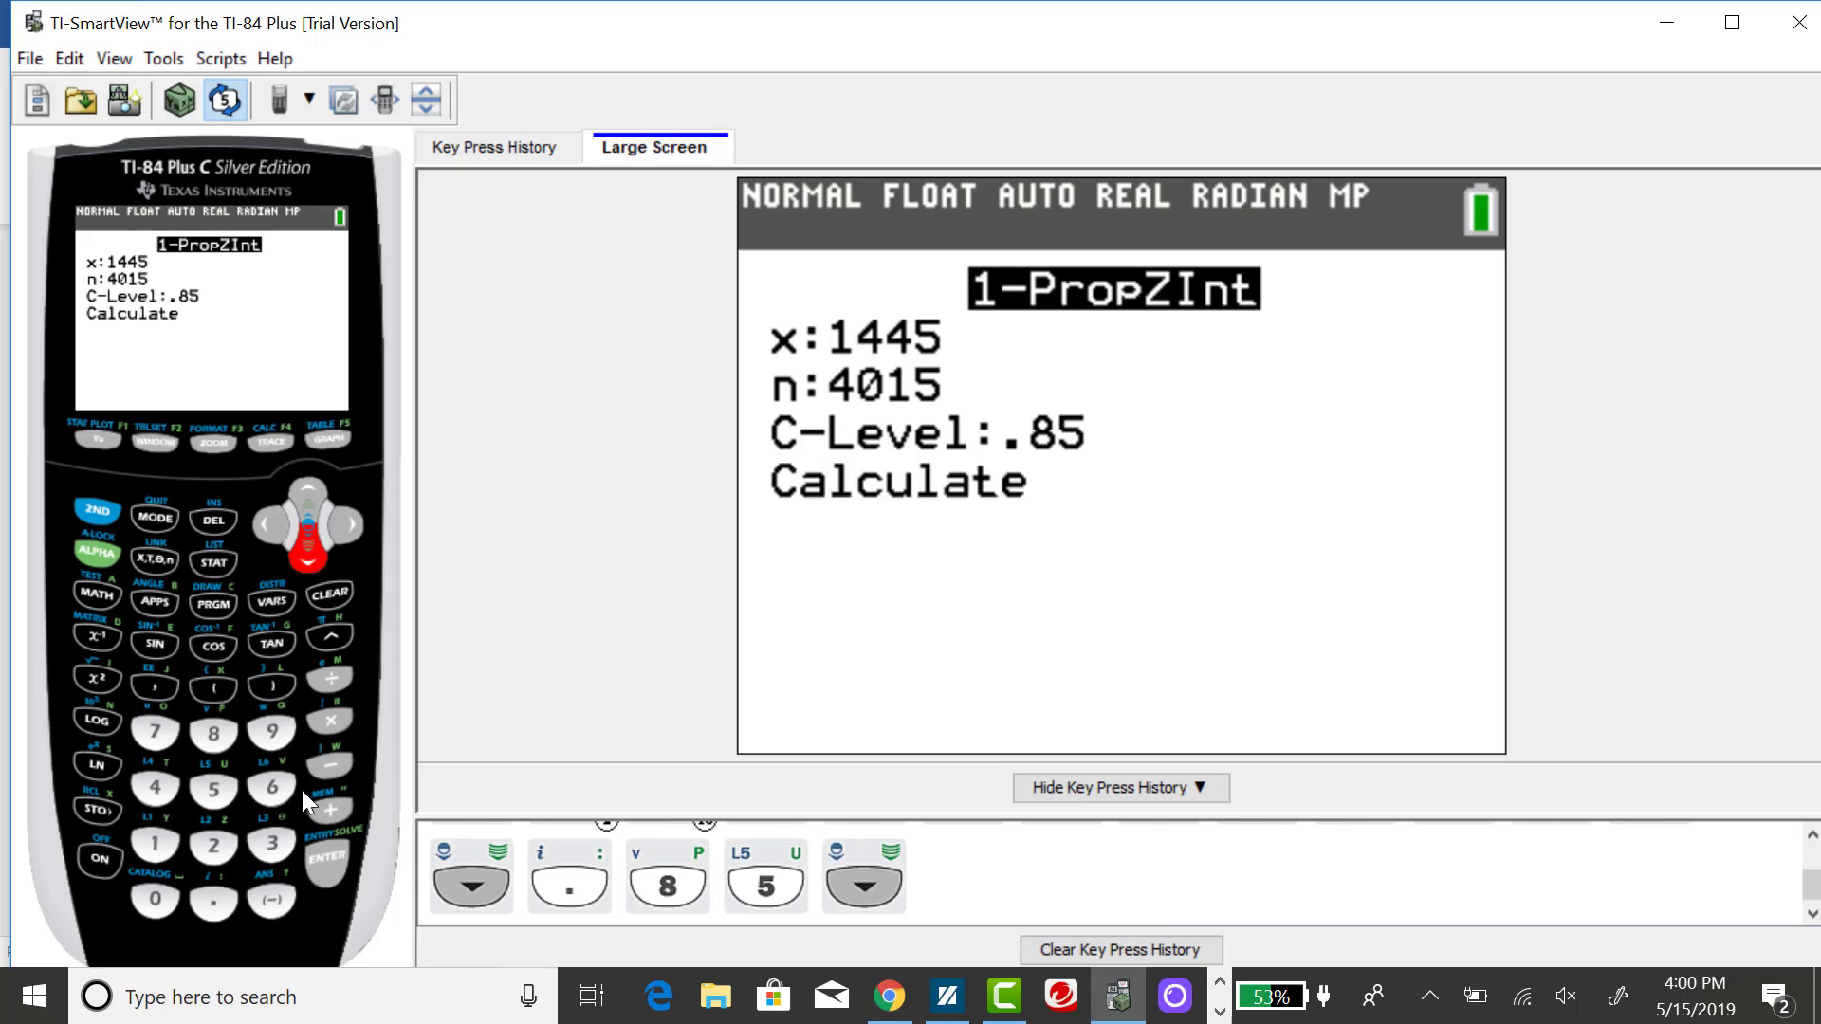
# - Calculate the 85% interval, yielding (.349, .3708) with p̂ = .3599003736
pyautogui.click(330, 862)
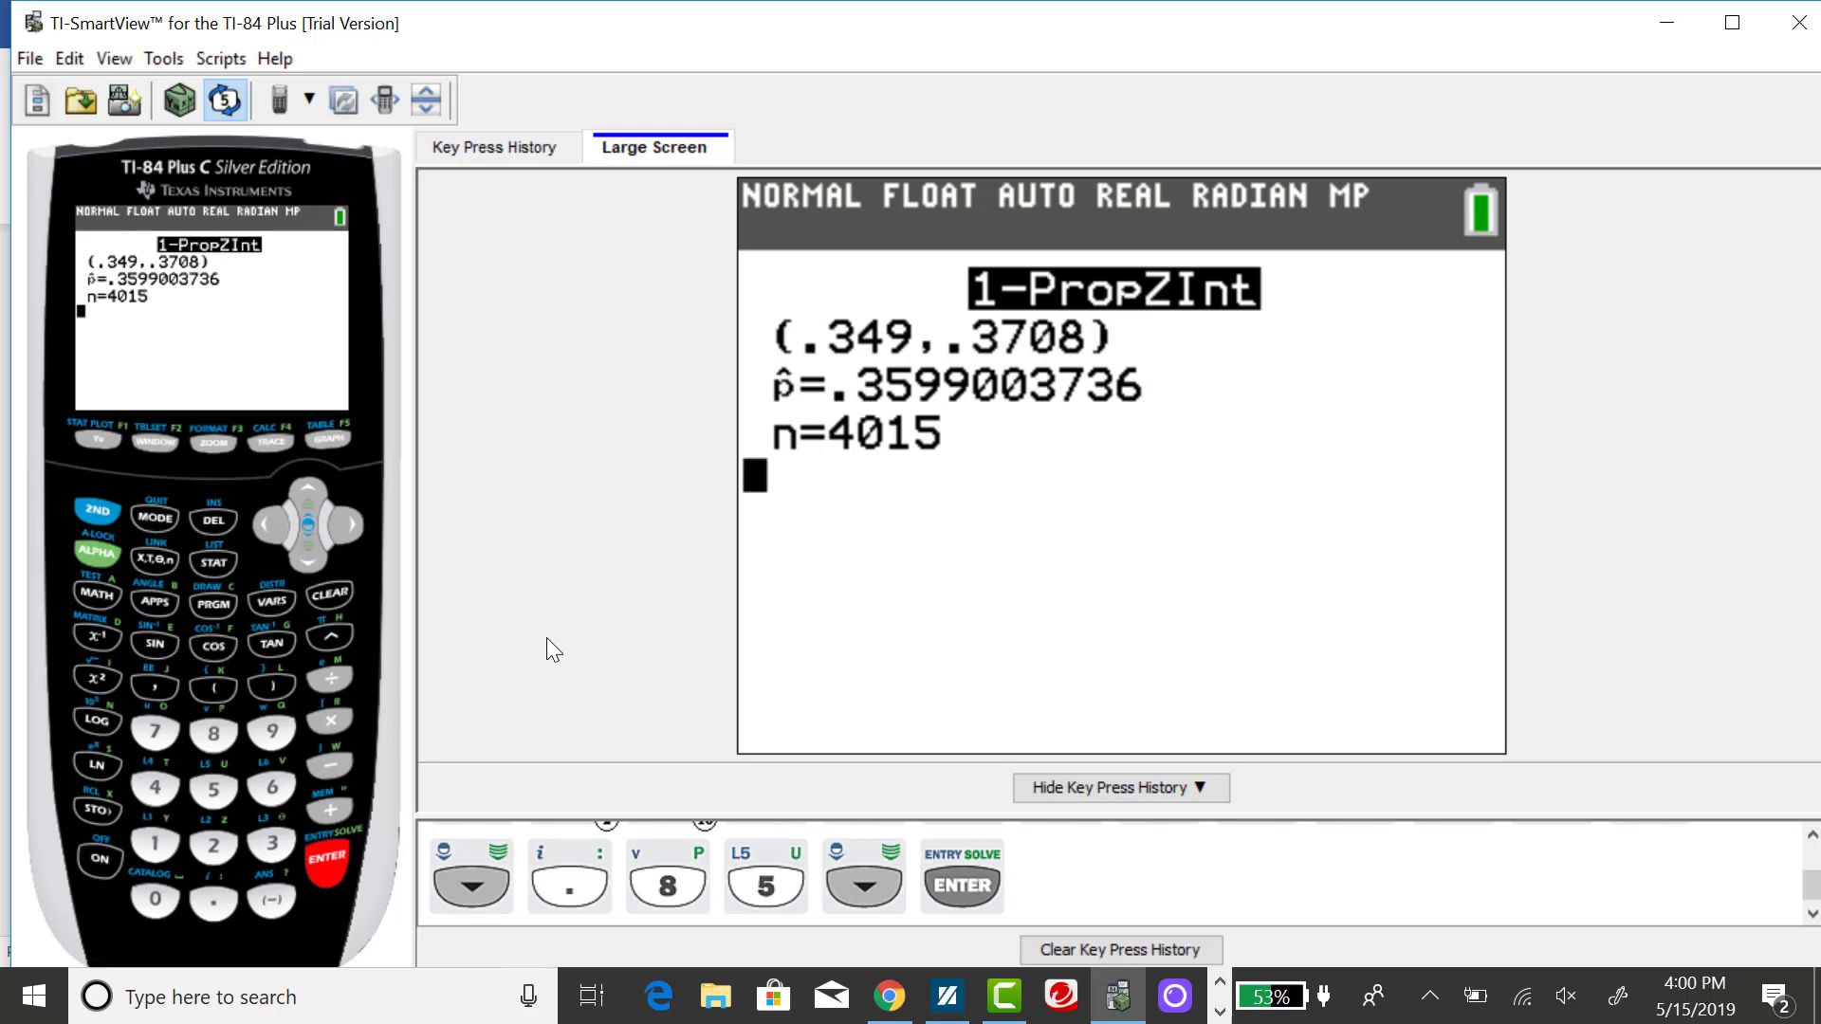
# - Reopen 1-PropZInt from STAT TESTS, keeping x = 1445 and n = 4015
pyautogui.click(225, 559)
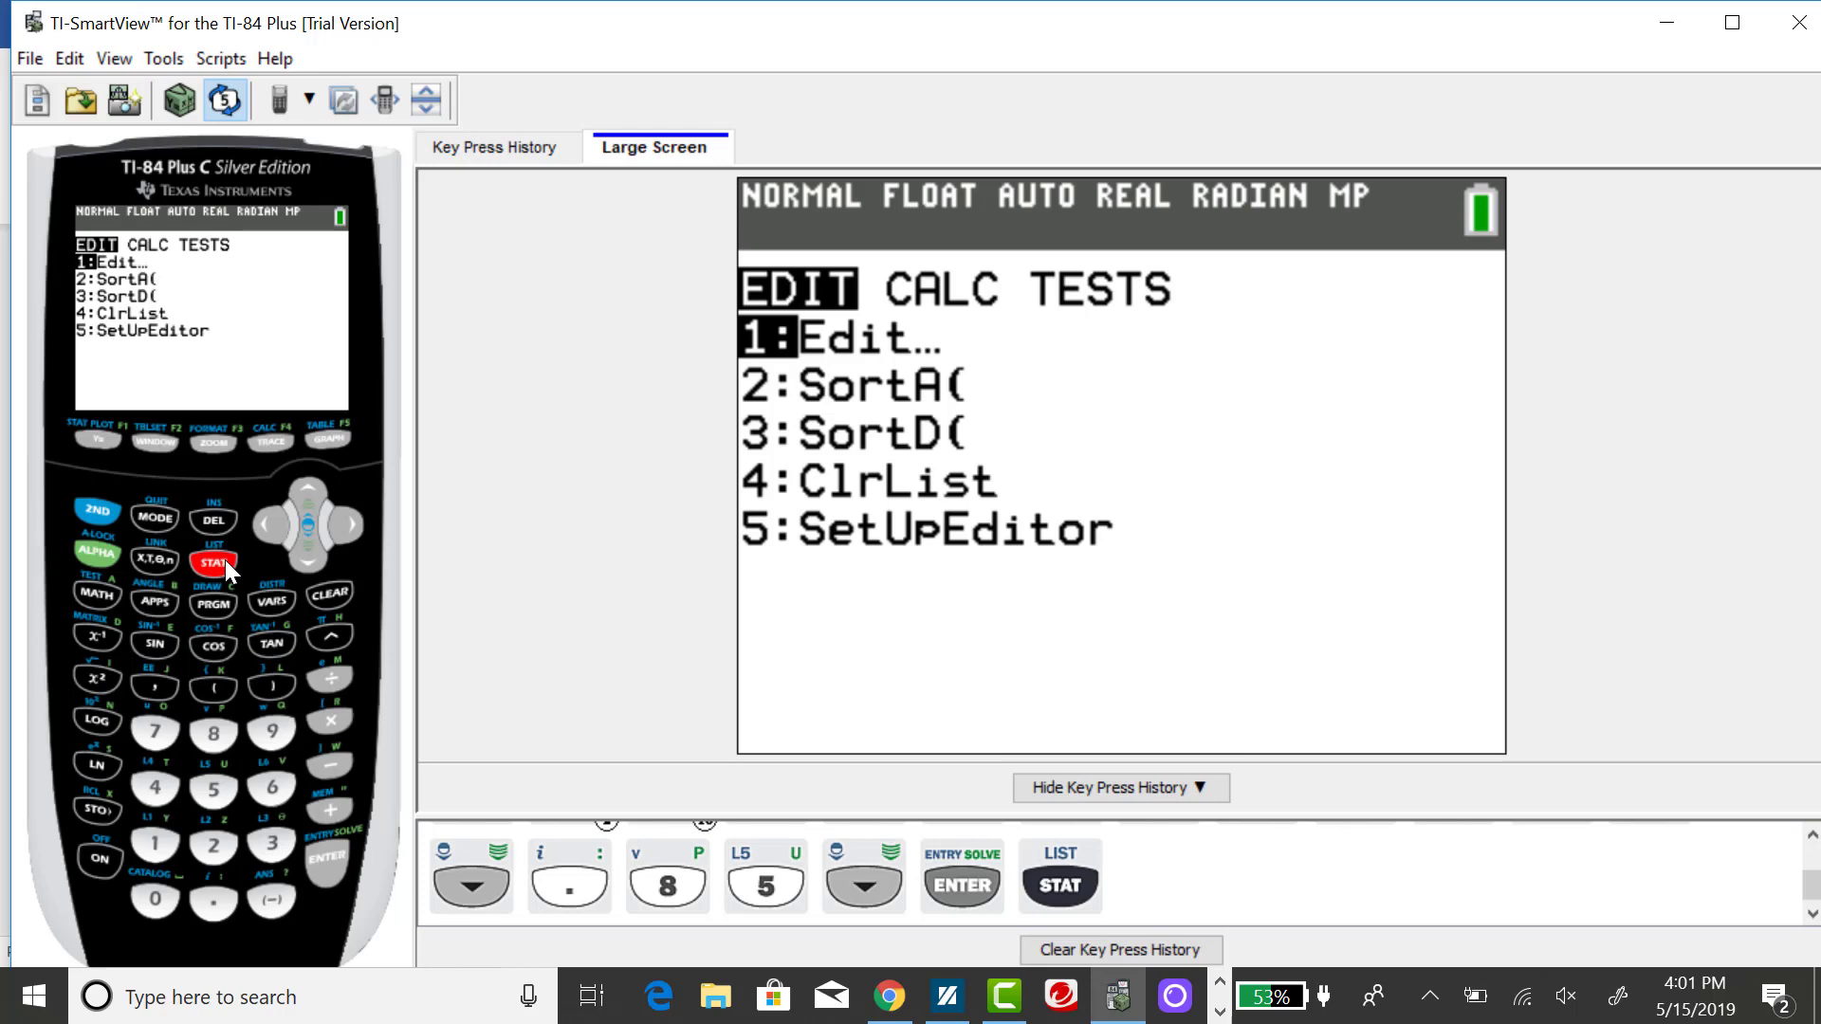
pyautogui.click(345, 517)
pyautogui.click(345, 517)
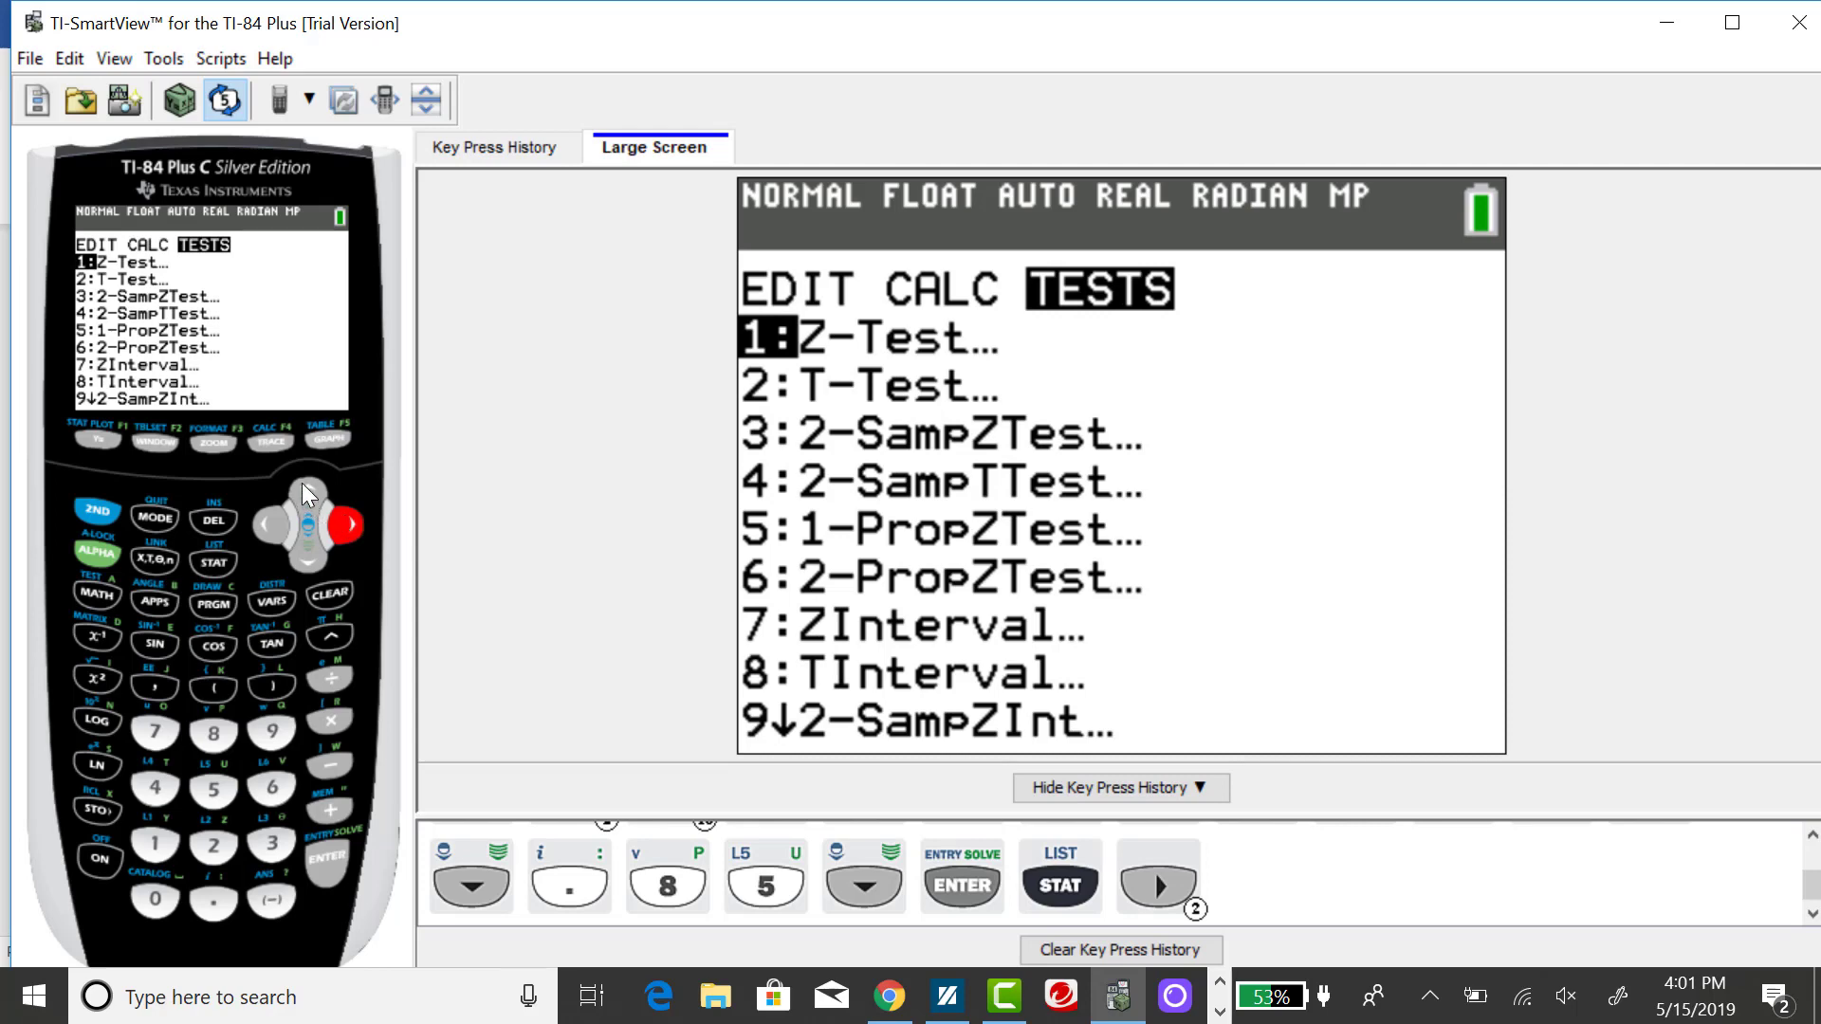
pyautogui.click(303, 487)
pyautogui.click(304, 491)
pyautogui.click(304, 491)
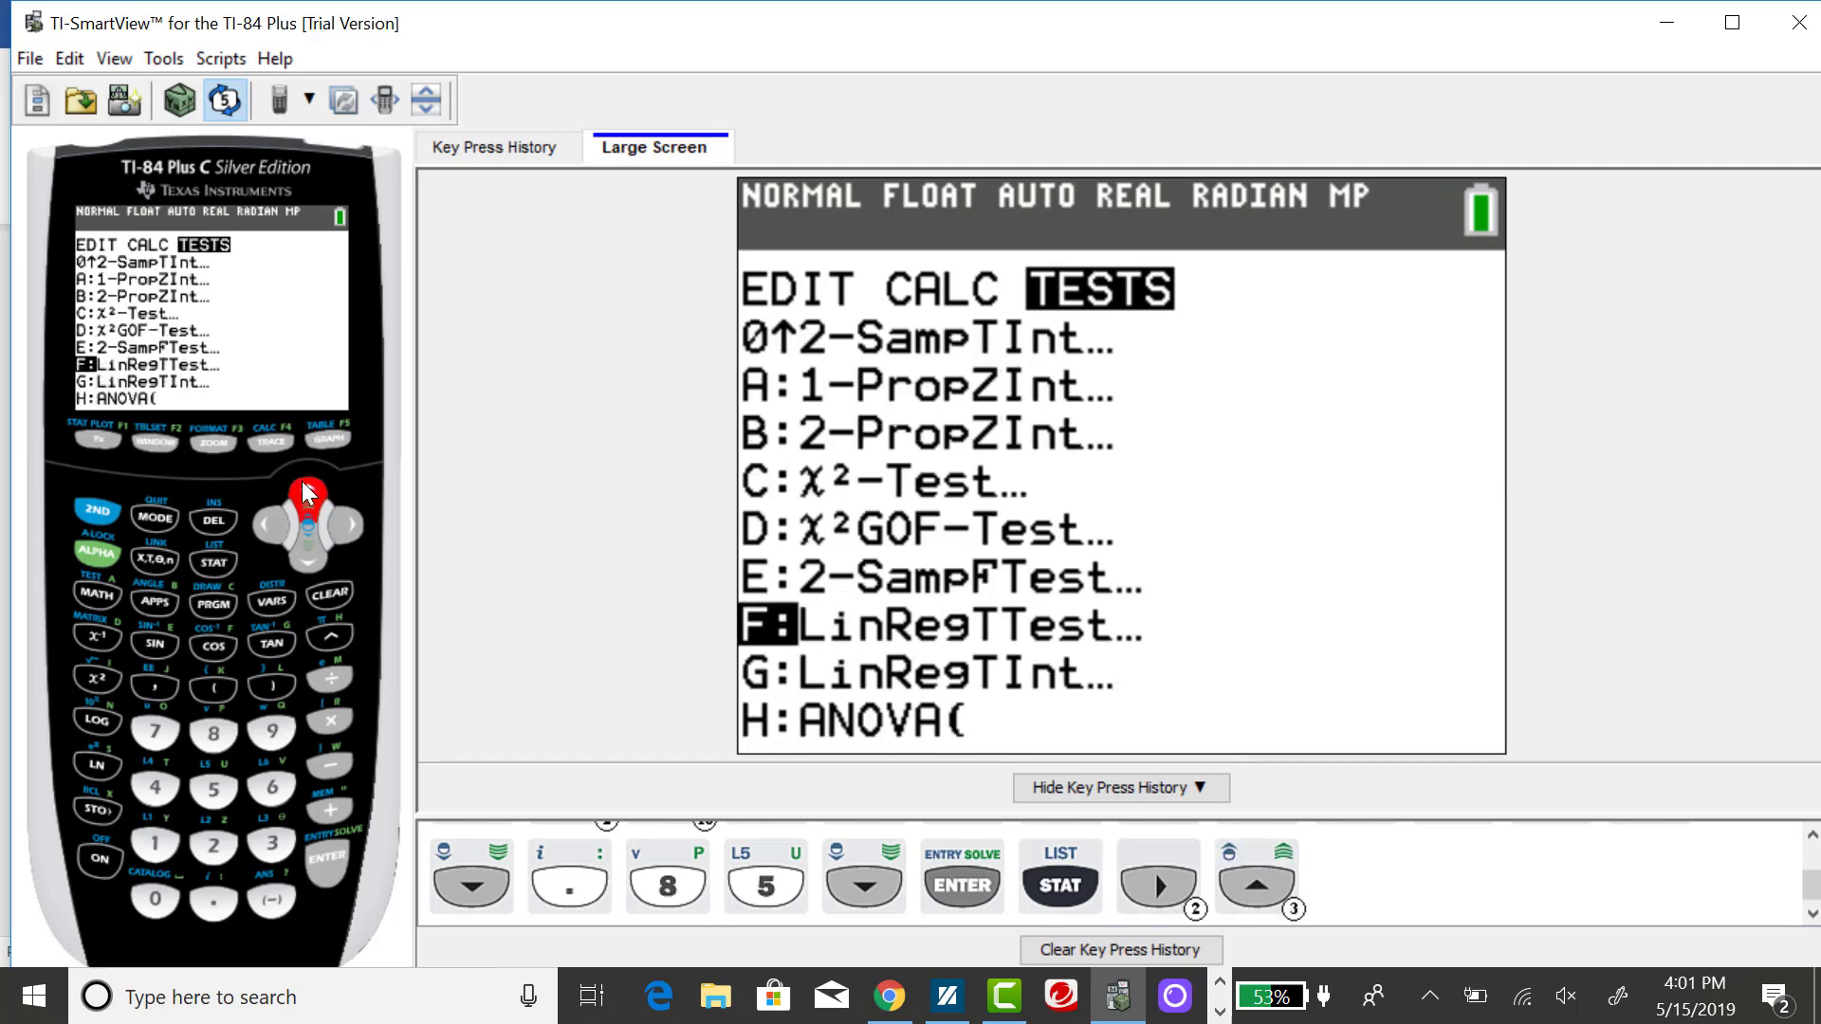
pyautogui.click(303, 489)
pyautogui.click(304, 488)
pyautogui.click(304, 488)
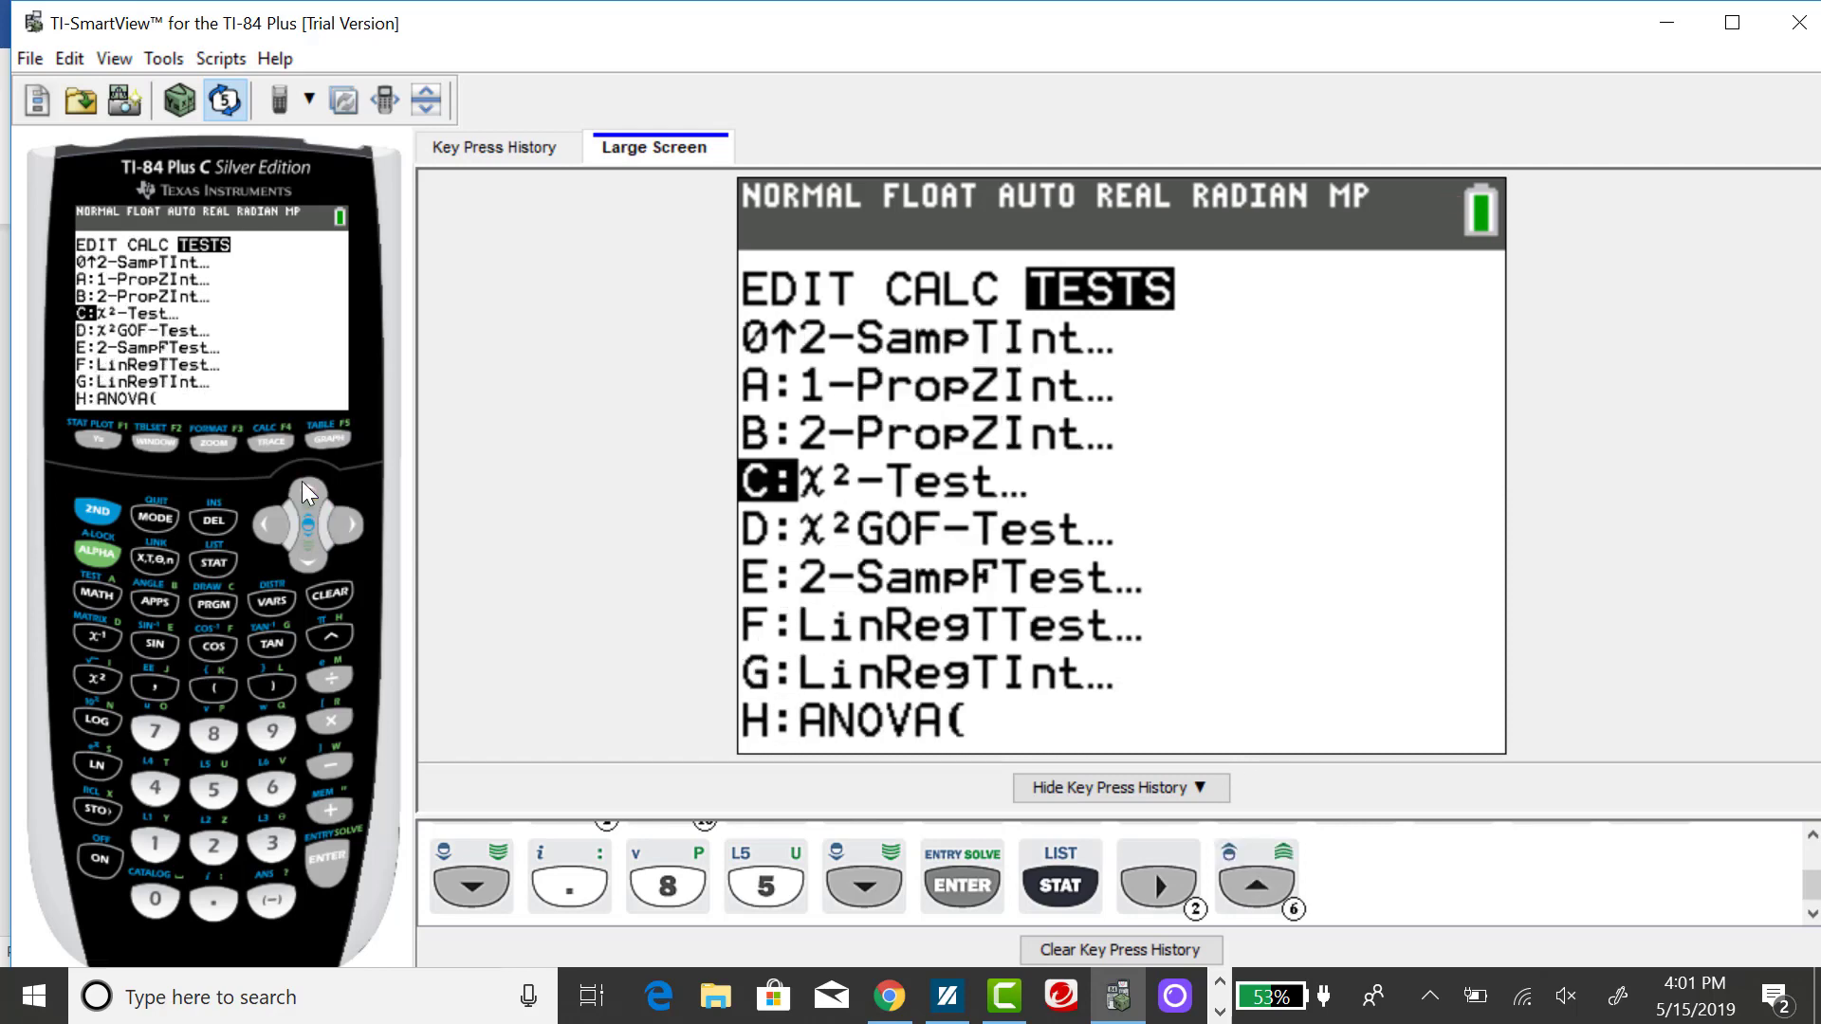
pyautogui.click(304, 489)
pyautogui.click(302, 485)
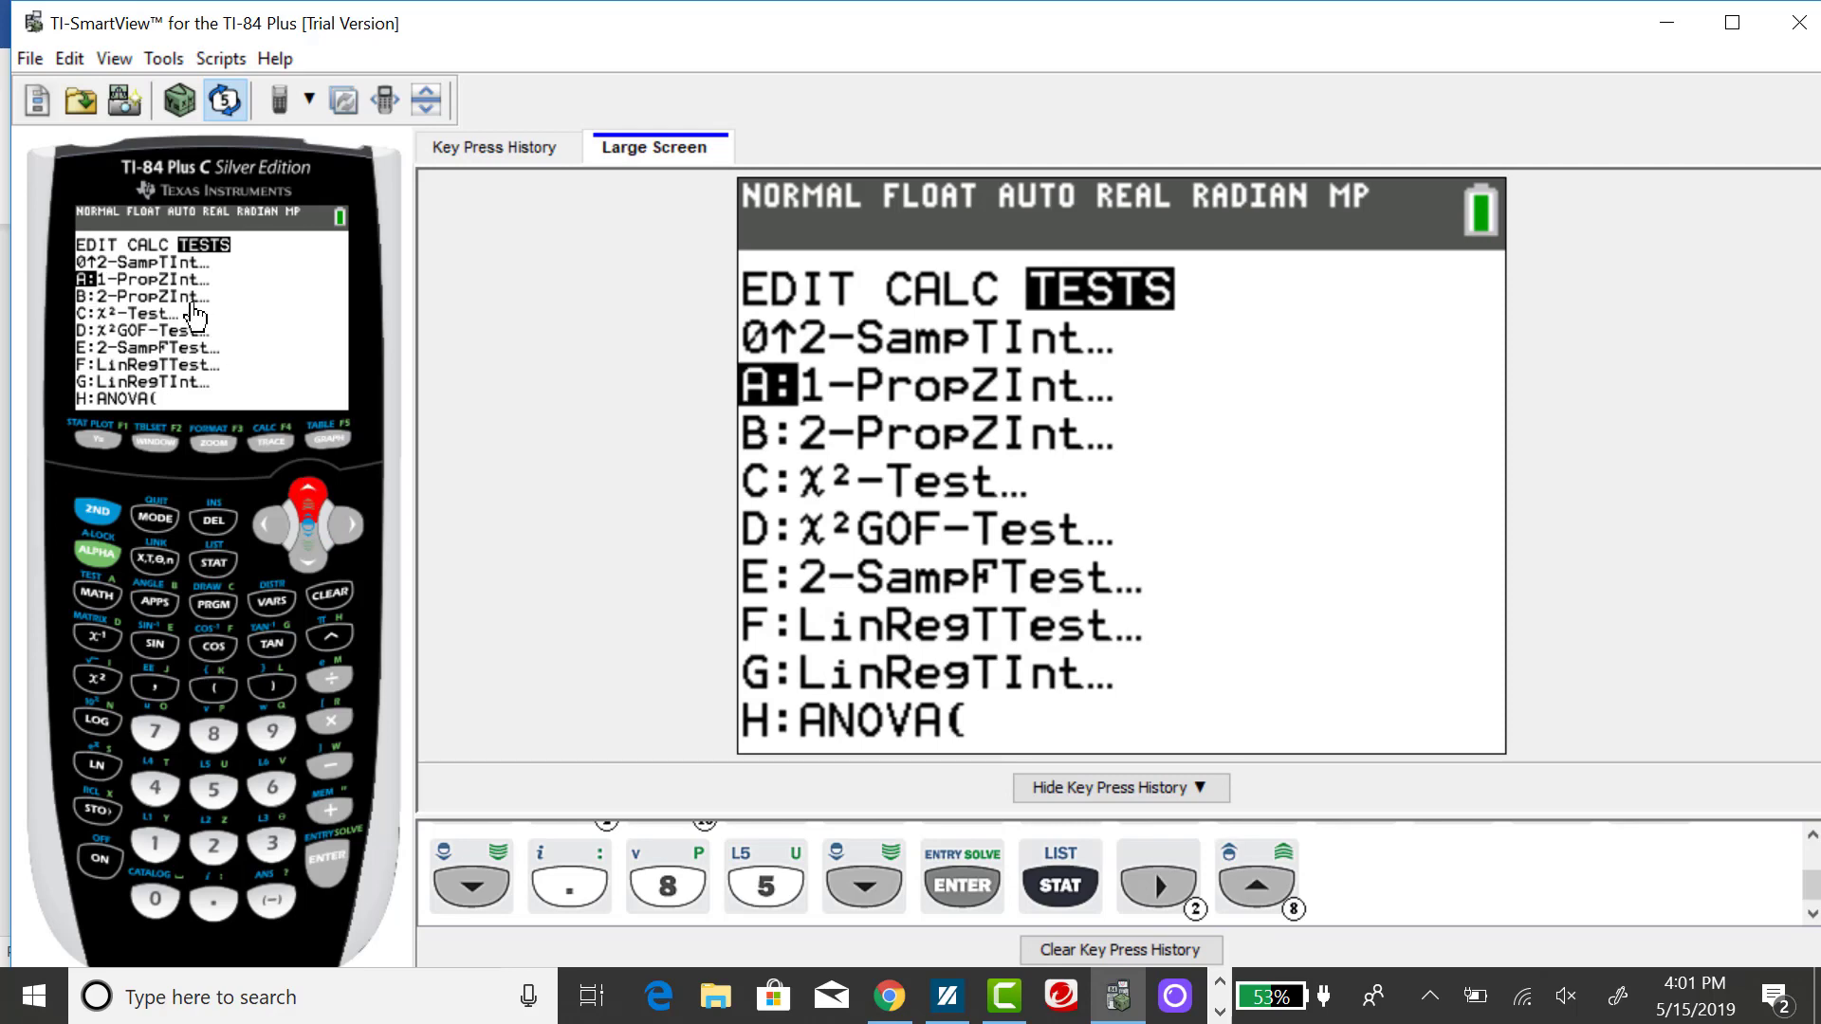
pyautogui.click(335, 859)
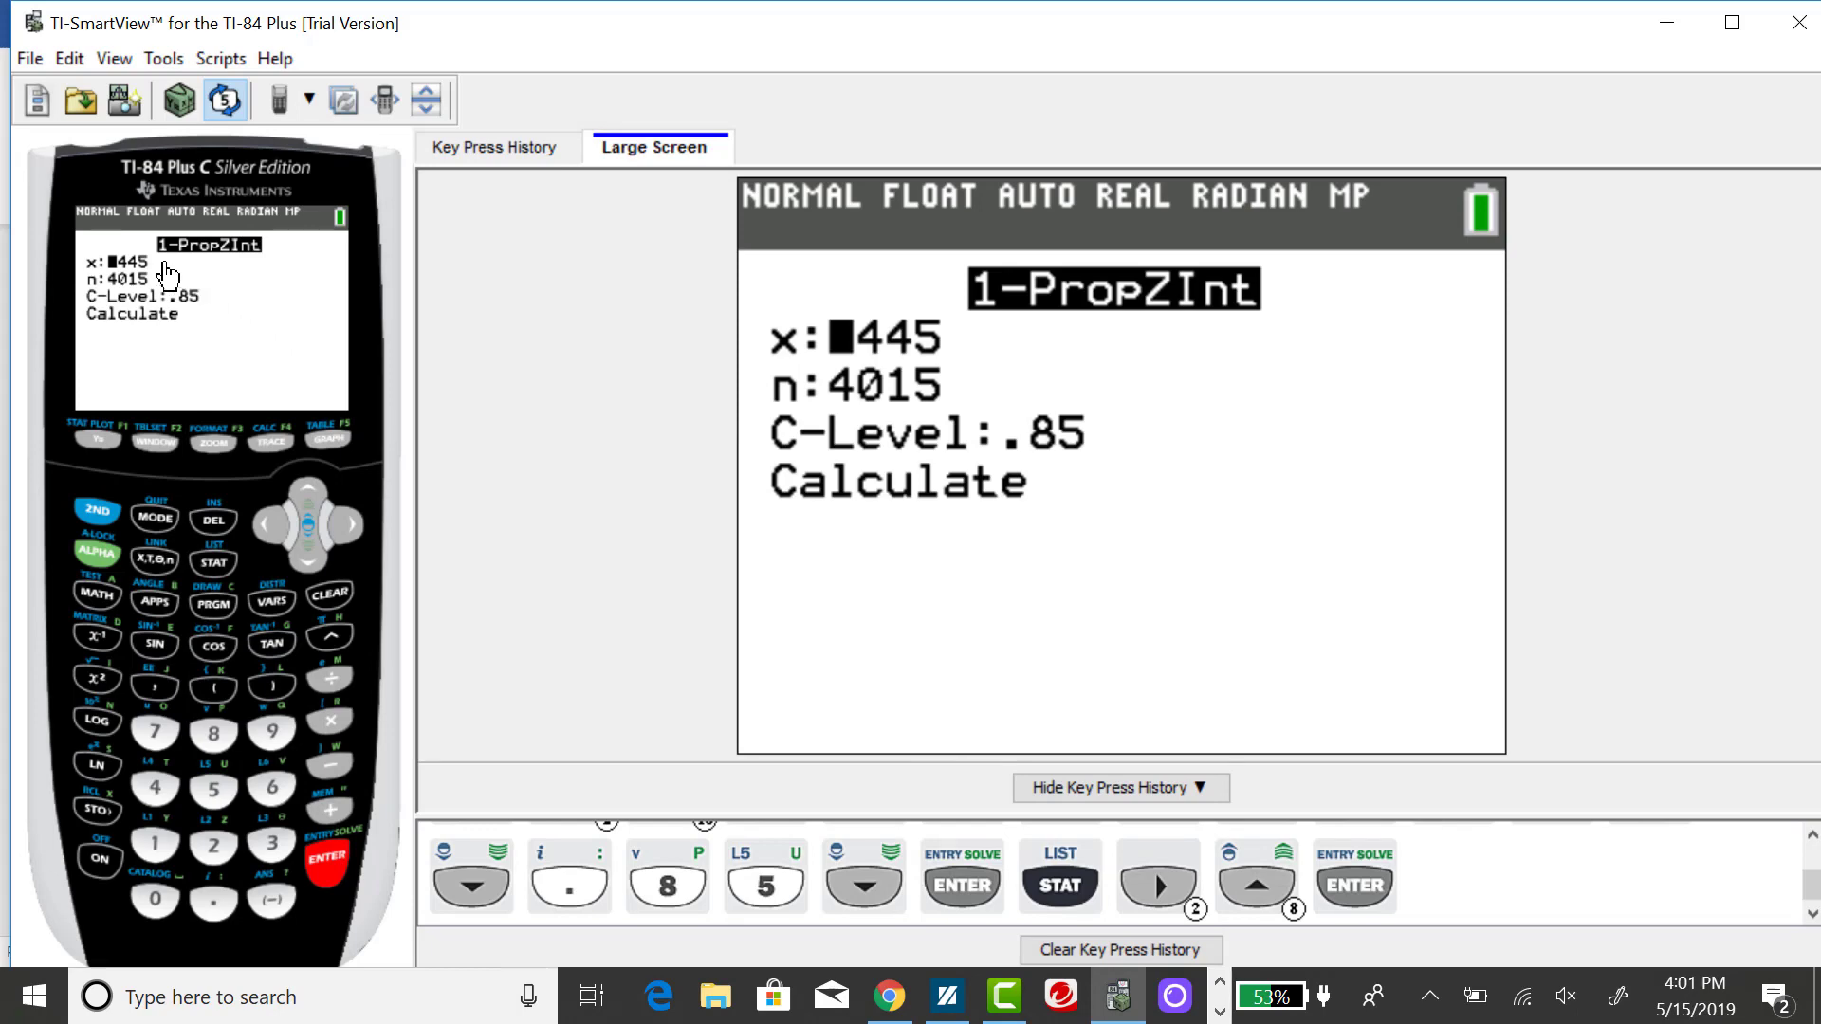
# - Change the C-Level to .95 and move down to Calculate
pyautogui.click(309, 565)
pyautogui.click(309, 565)
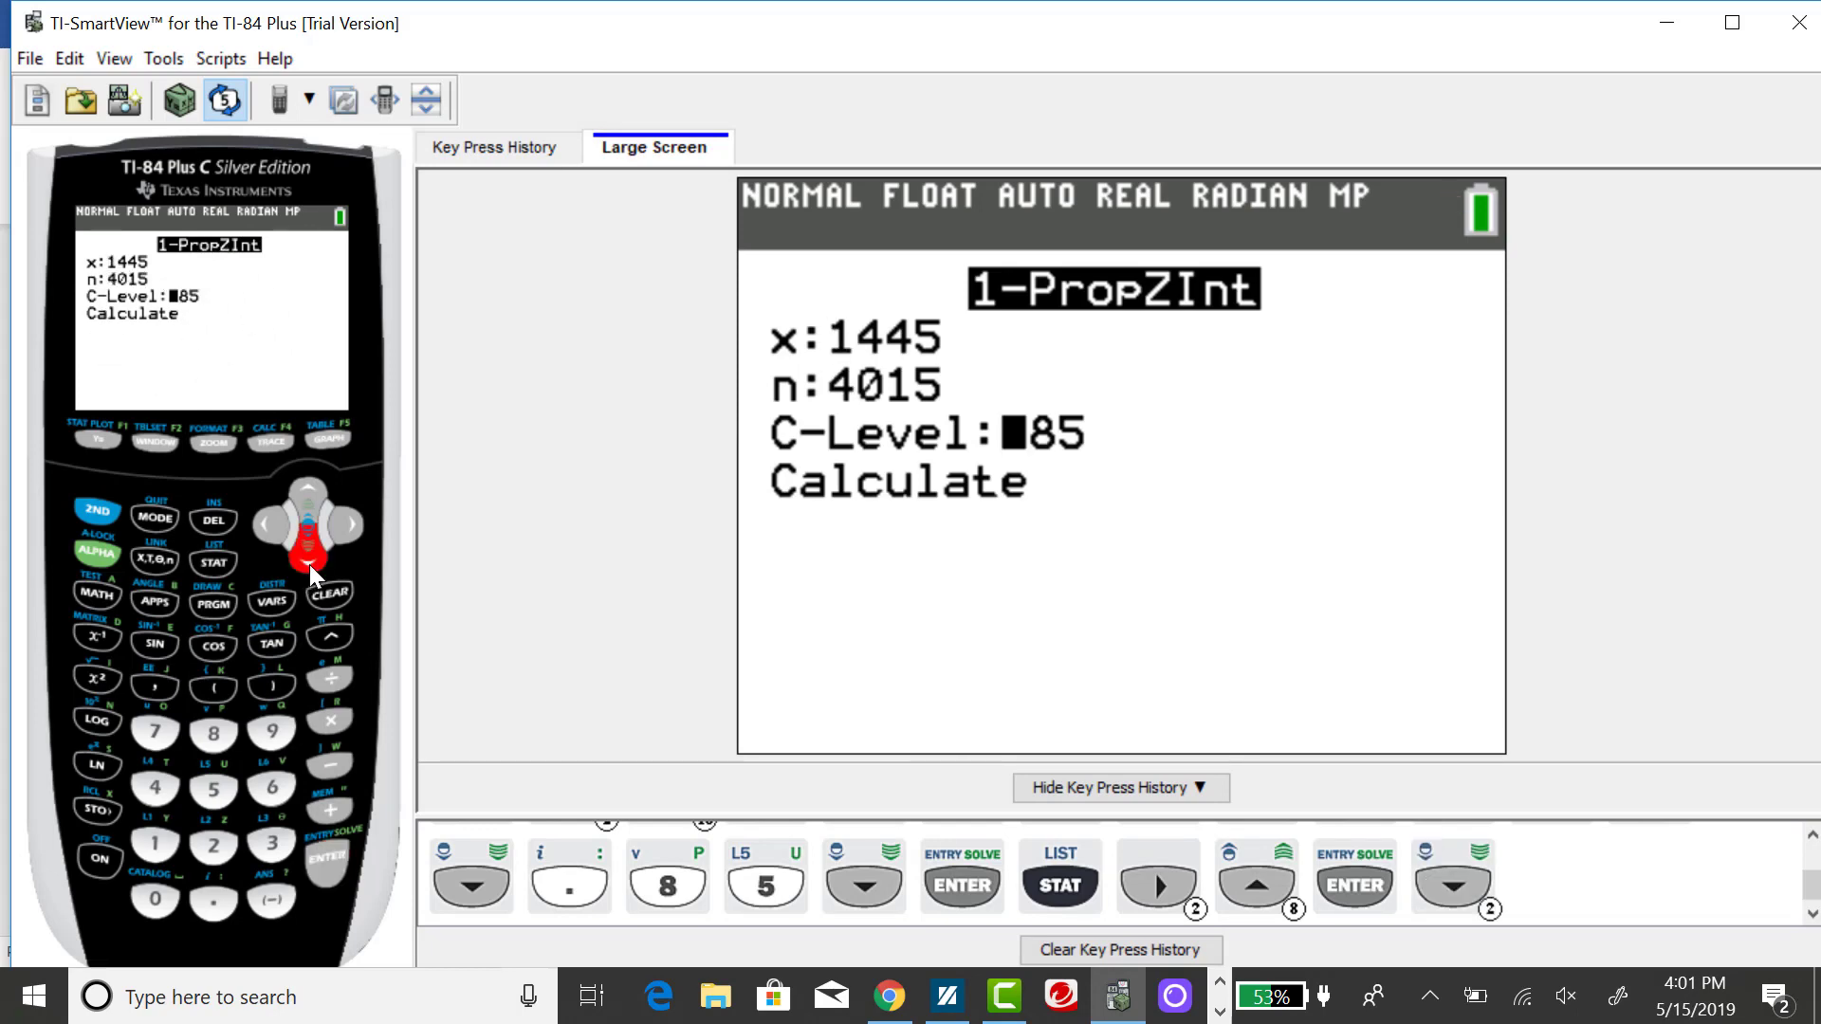
pyautogui.click(212, 900)
pyautogui.click(266, 735)
pyautogui.click(209, 799)
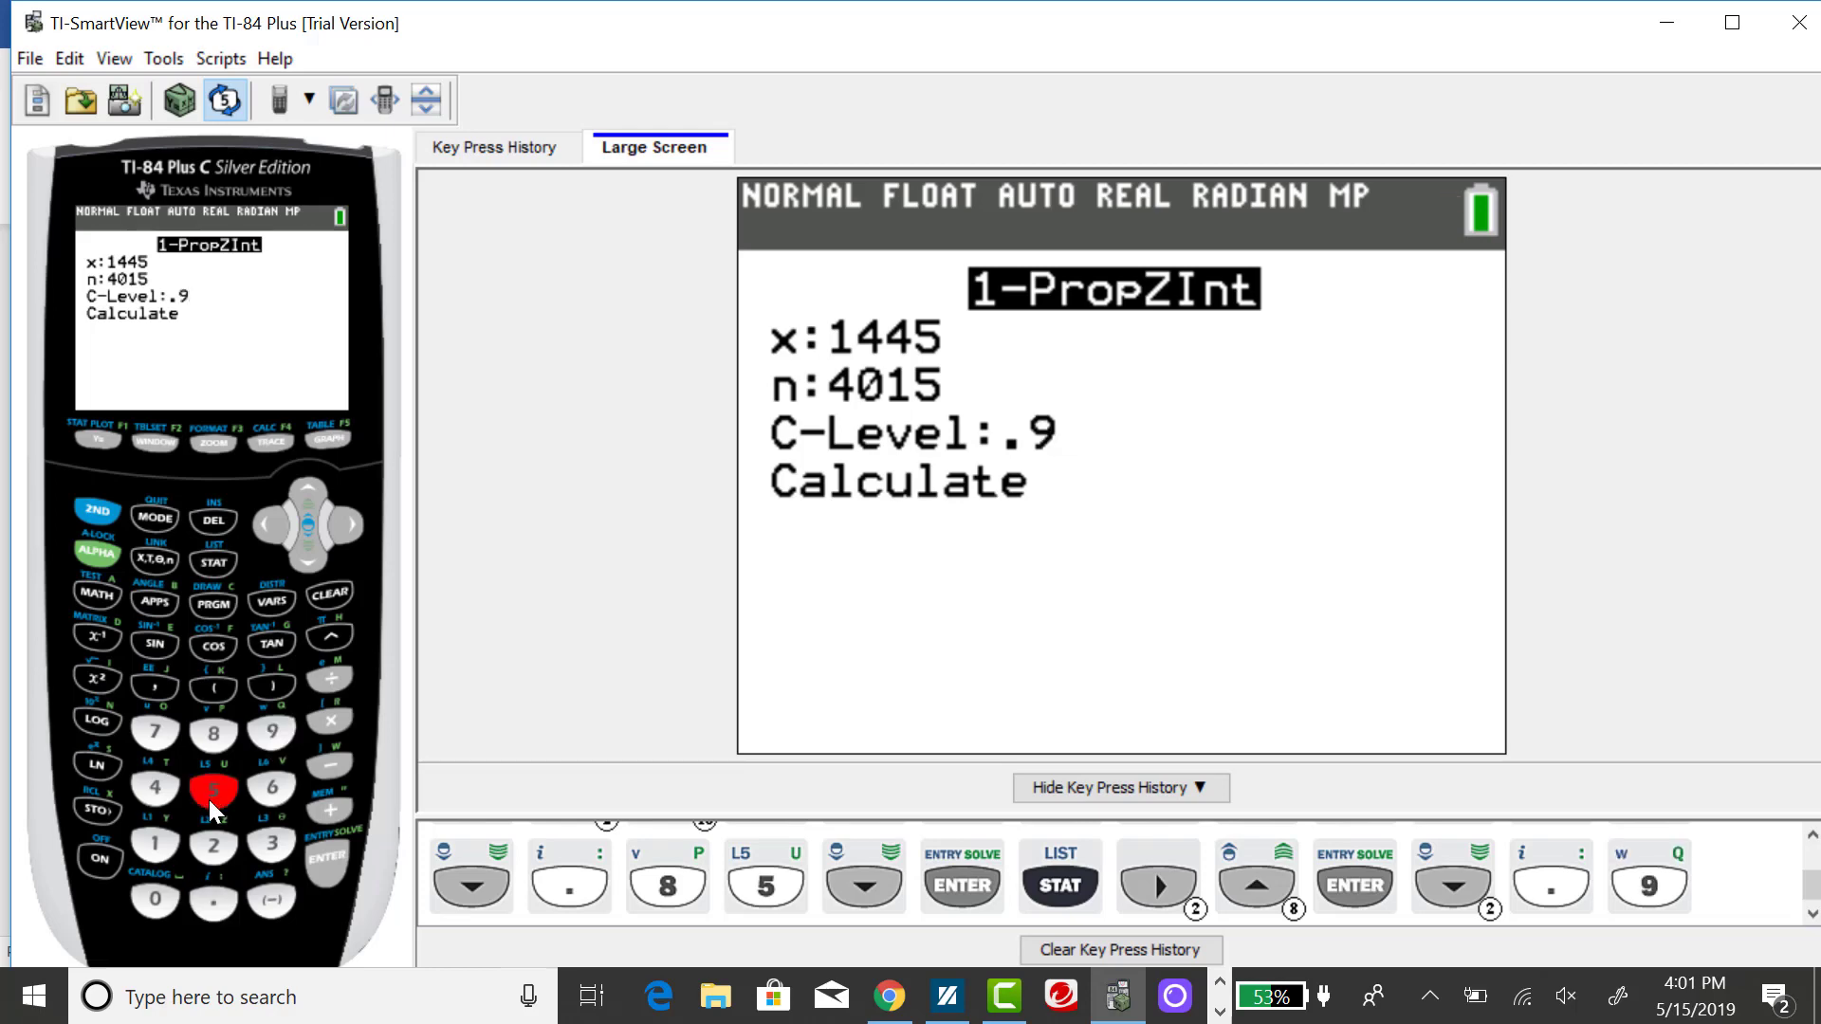
pyautogui.click(322, 865)
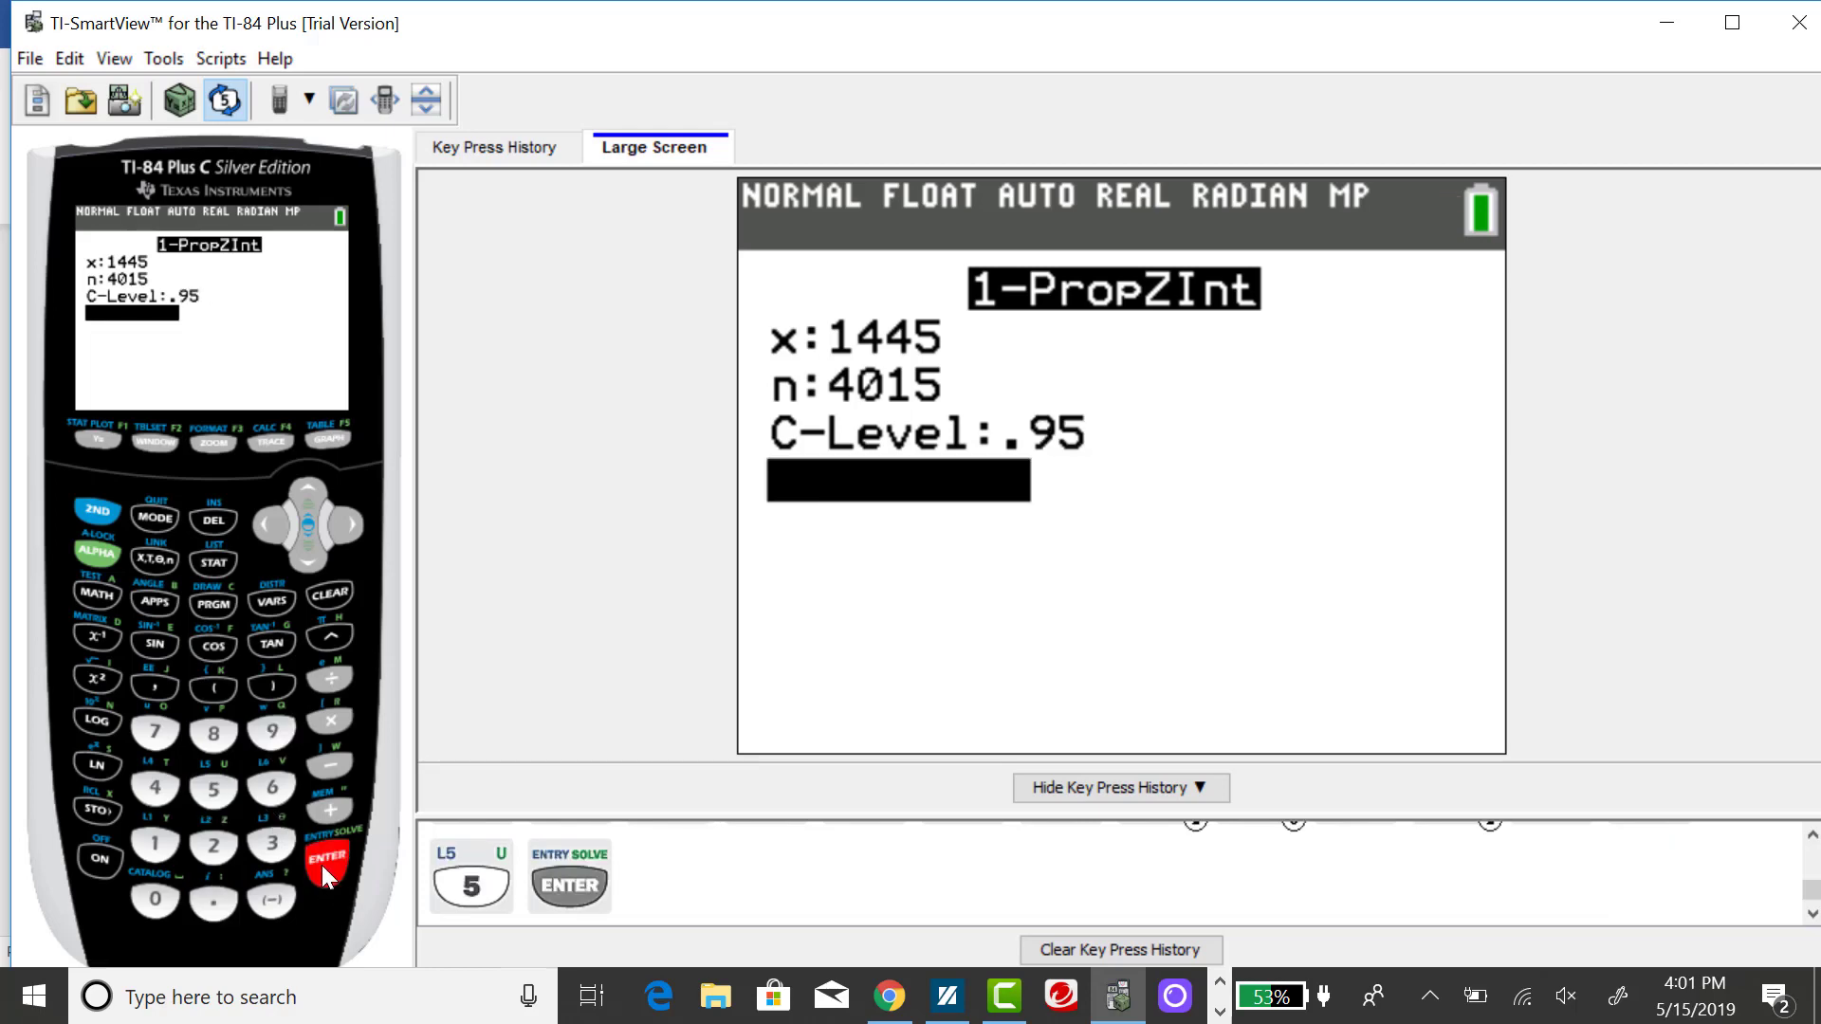
# - Calculate the 95% interval, giving (.34505, .37475) with n = 4015
pyautogui.click(321, 865)
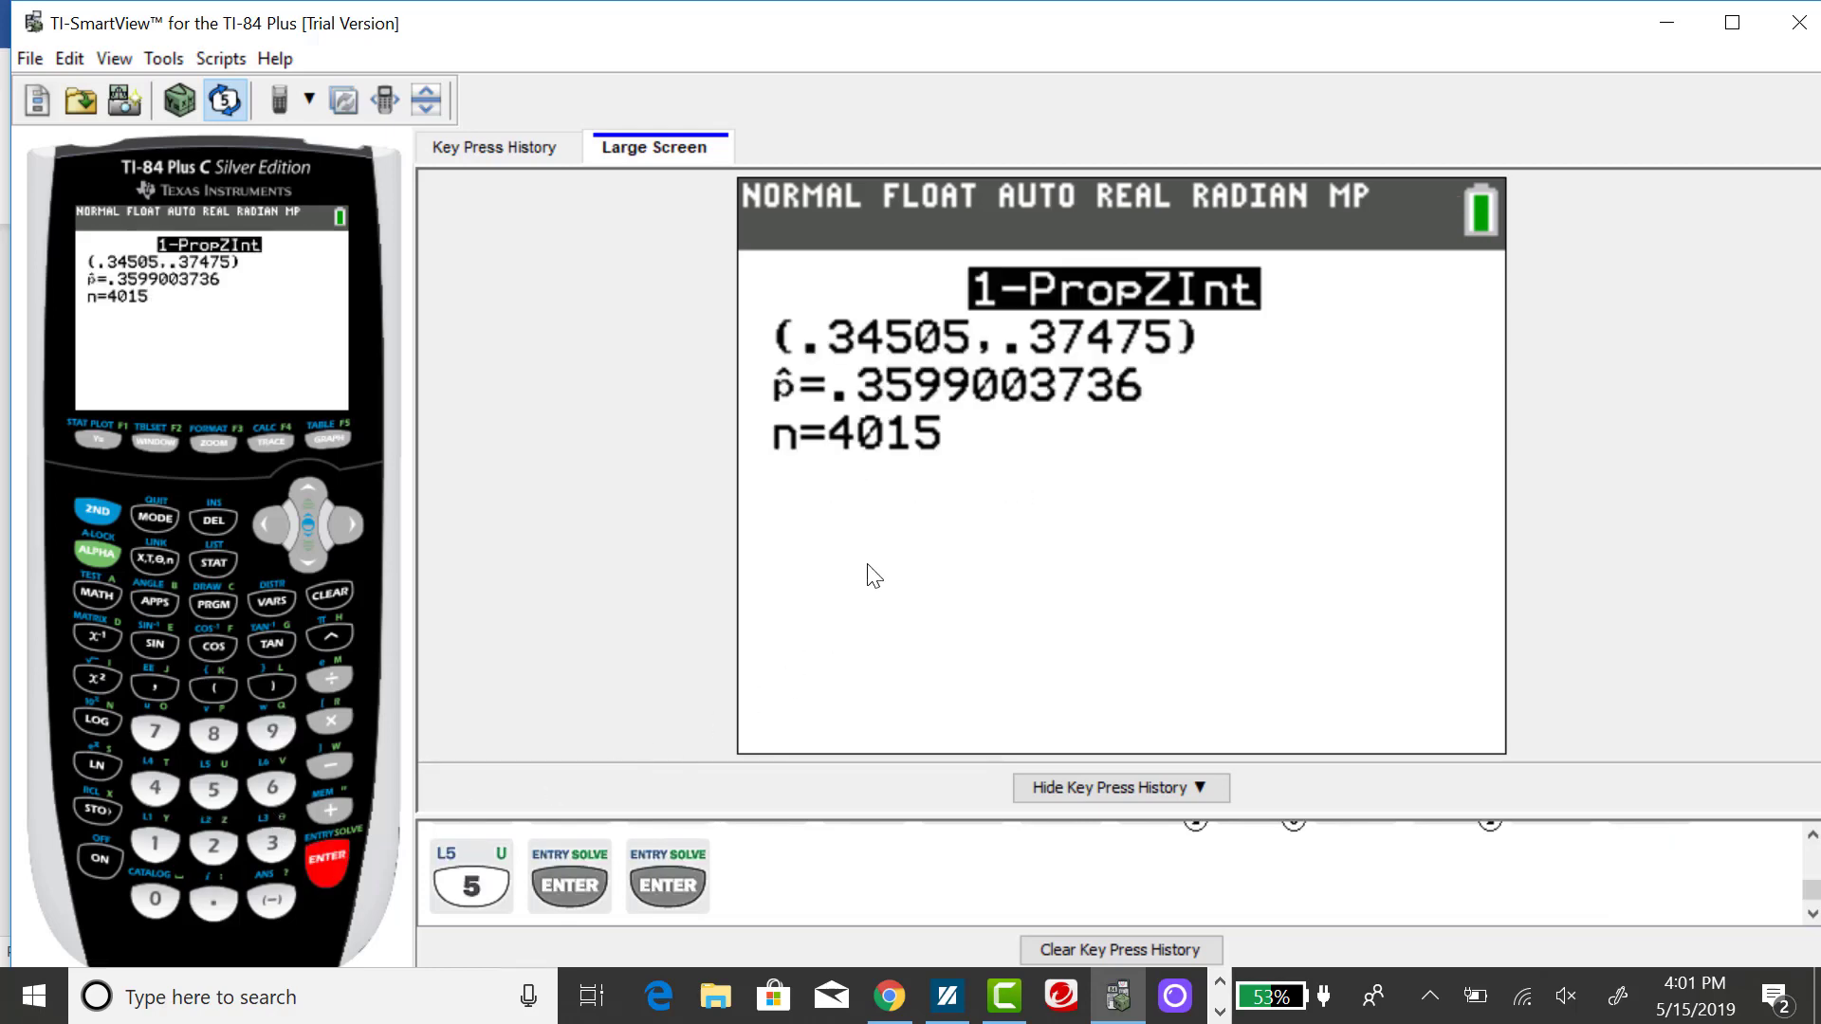